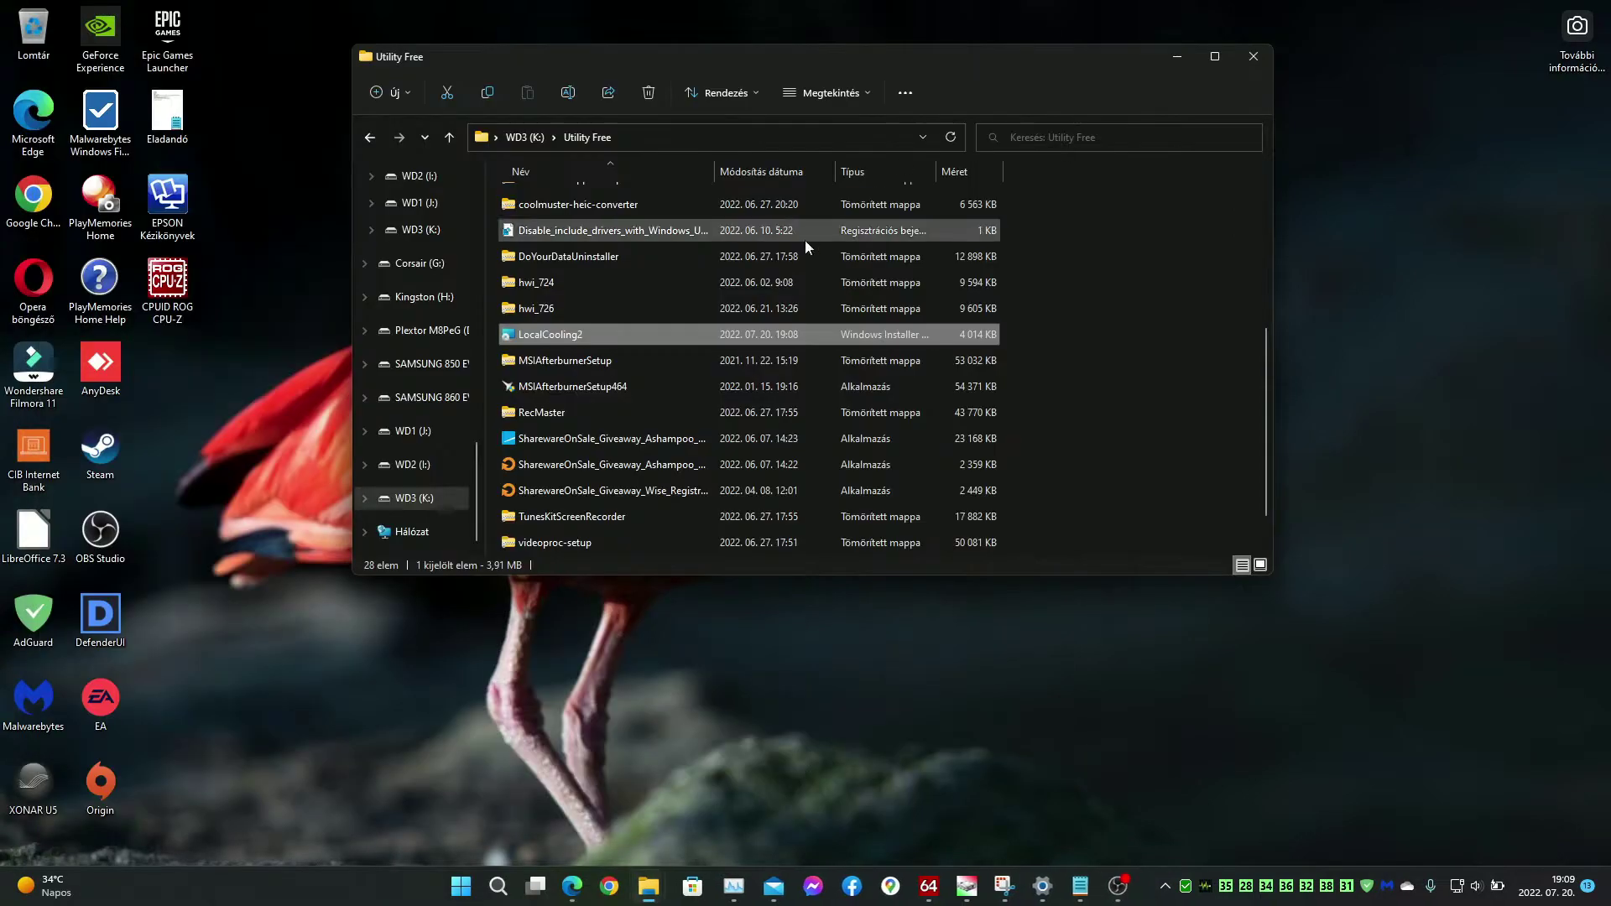
Scan the LocalCooling2 installer in the Utility Free folder with Malwarebytes, then dismiss the scan summary and close the scanner
{"action": "right_click", "coordinate": [584, 328]}
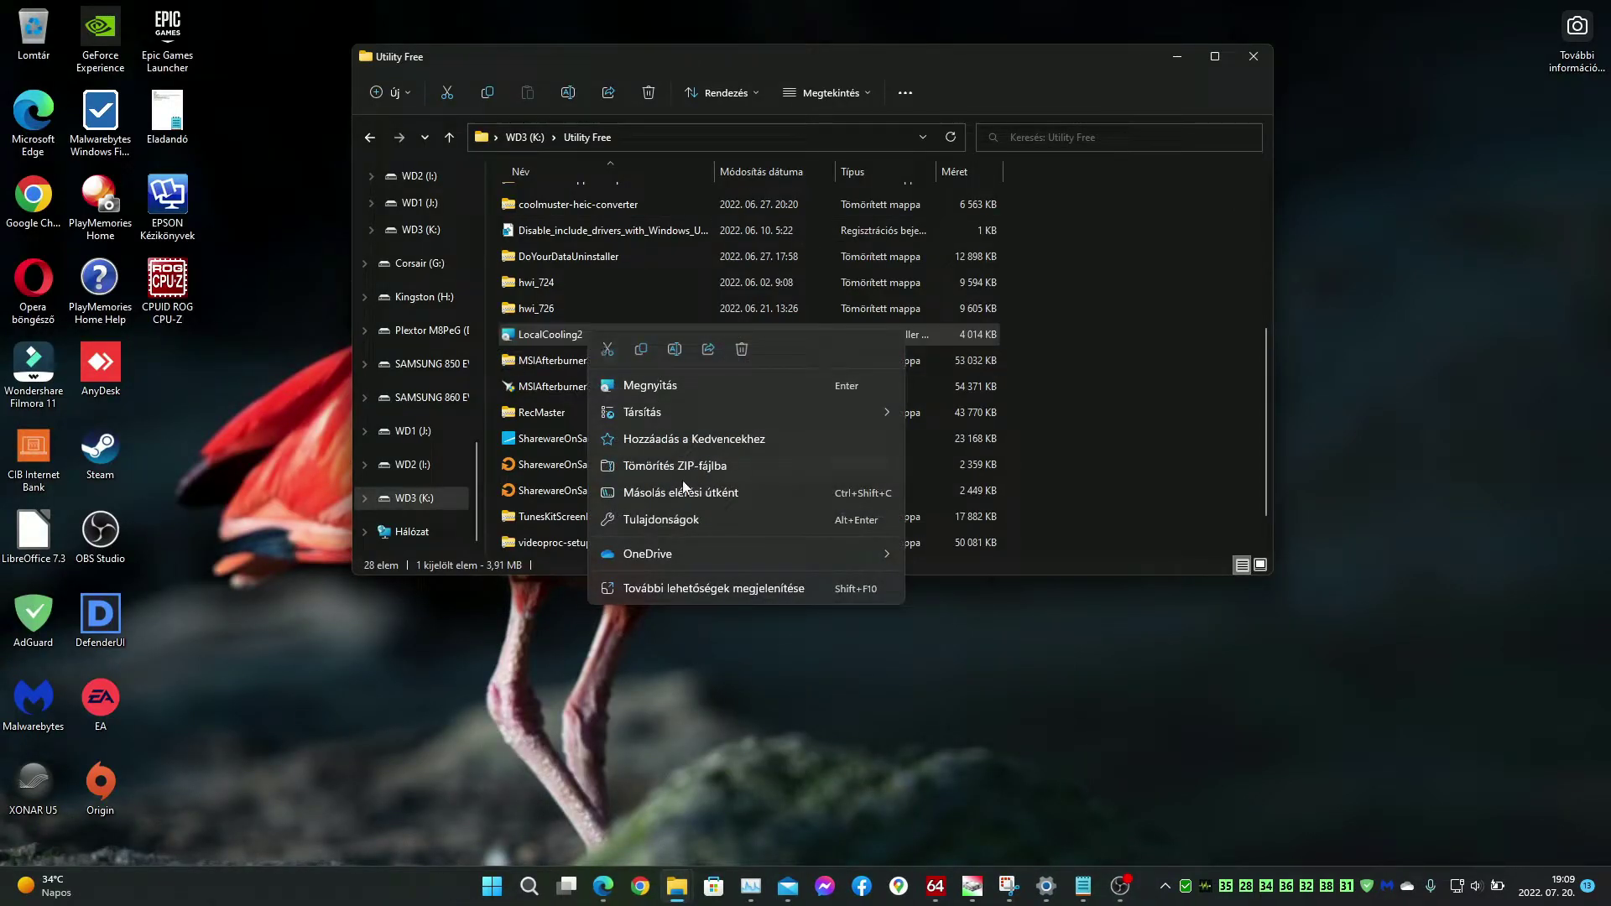
{"action": "left_click", "coordinate": [668, 587]}
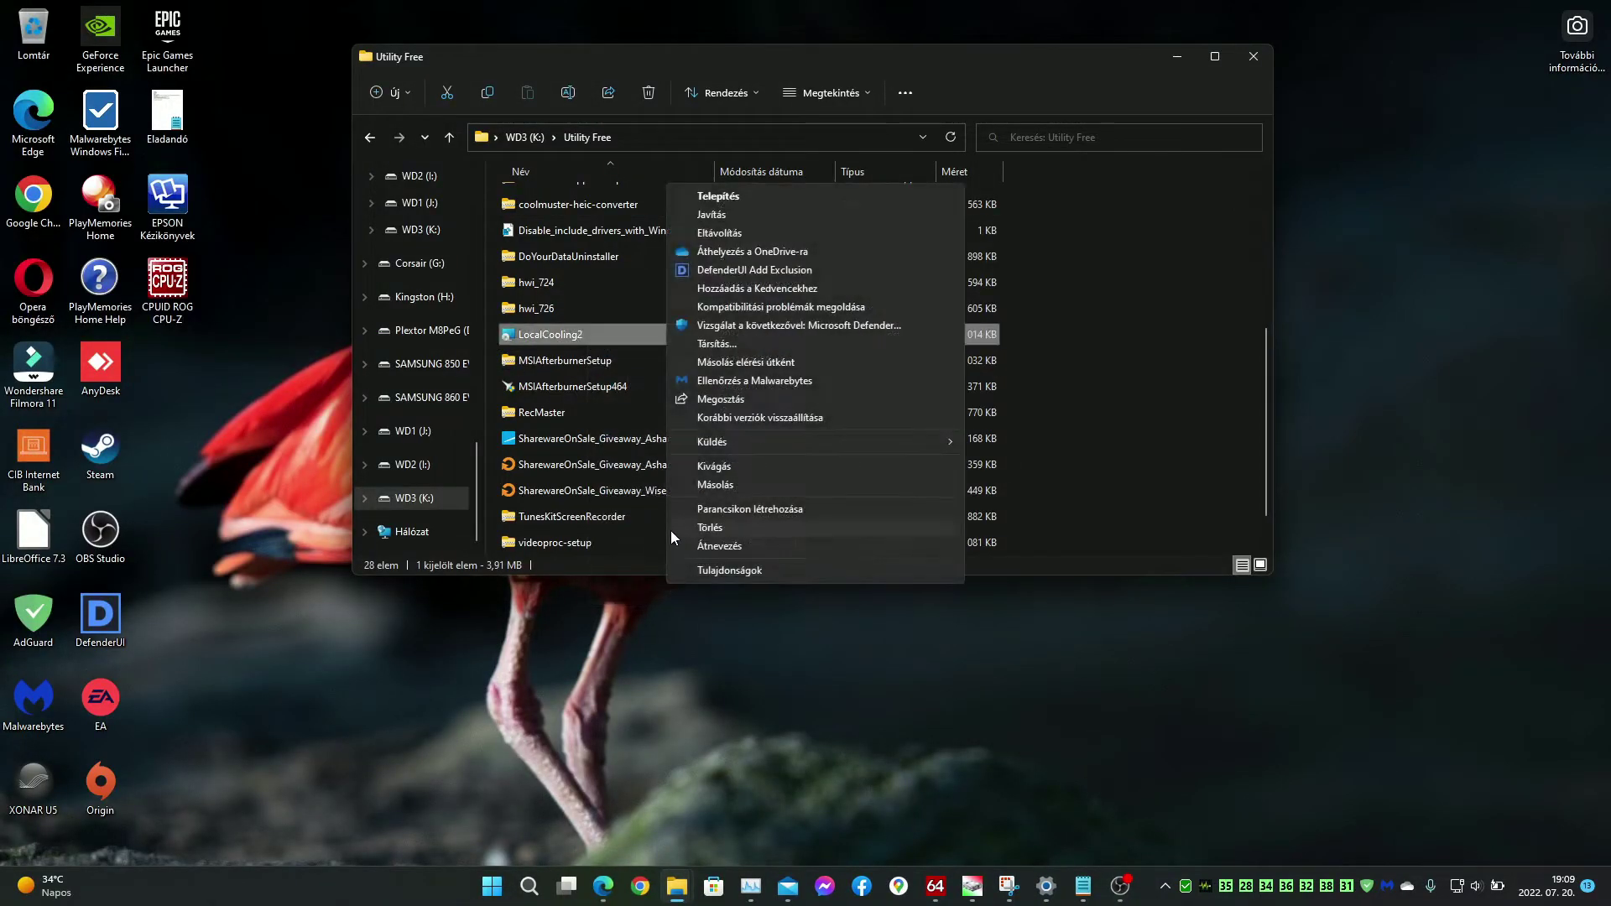
{"action": "left_click", "coordinate": [732, 382]}
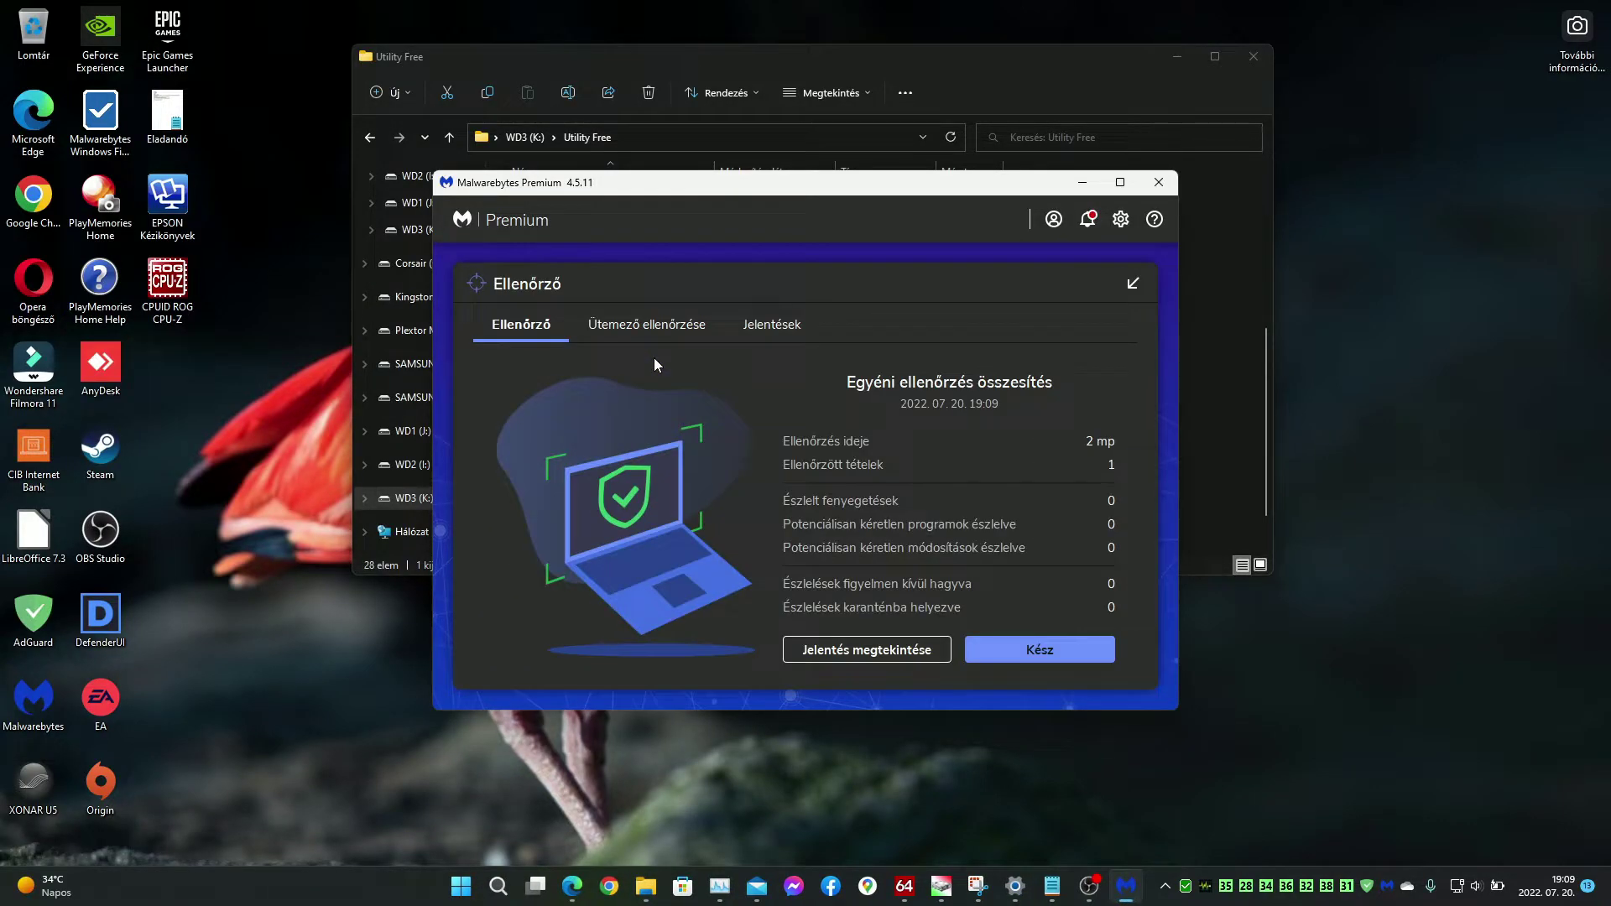
{"action": "left_click", "coordinate": [1010, 651]}
{"action": "left_click", "coordinate": [1165, 186]}
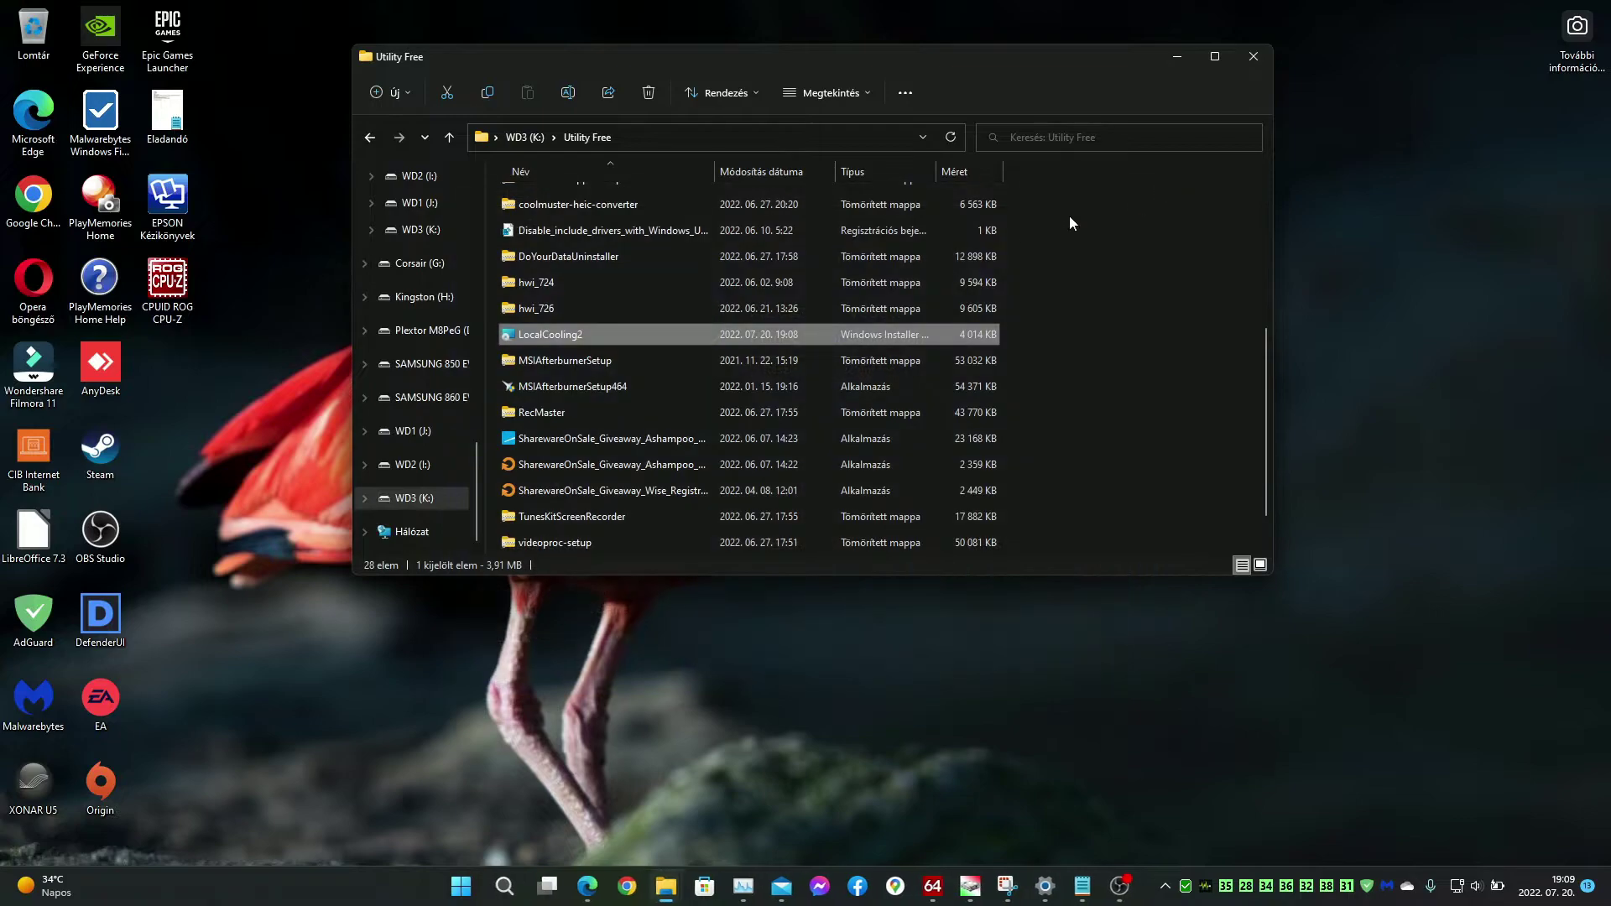
Switch to the Edge browser and open VirusTotal's file upload page at virustotal.com/gui/home/upload
{"action": "left_click", "coordinate": [604, 886]}
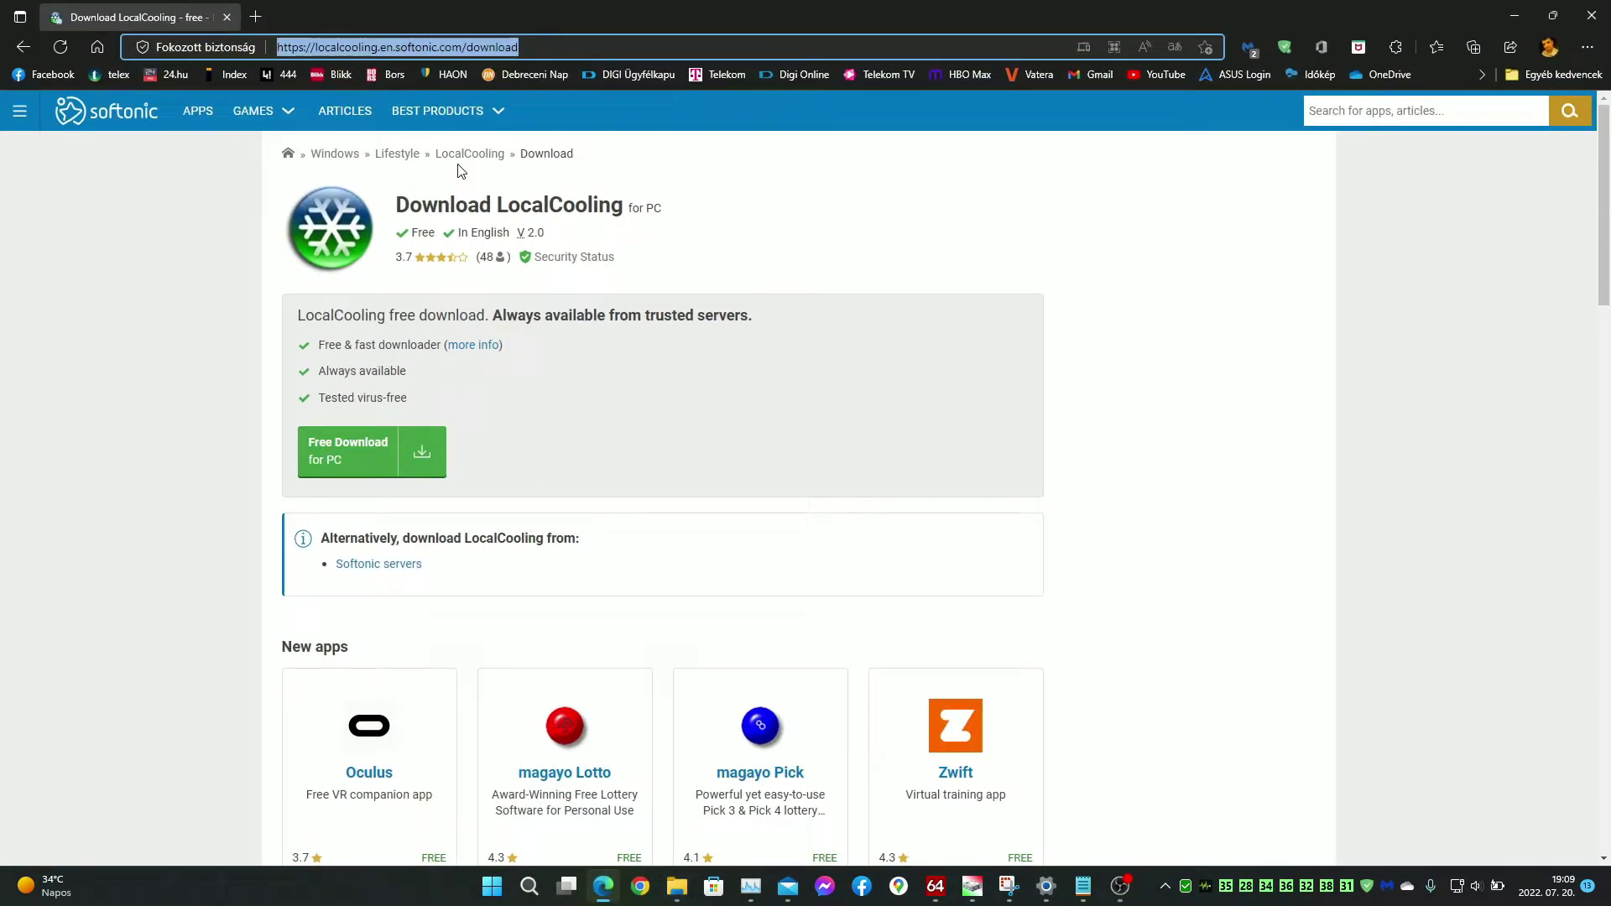
{"action": "type", "text": "virustotal.com/gui/home/upload"}
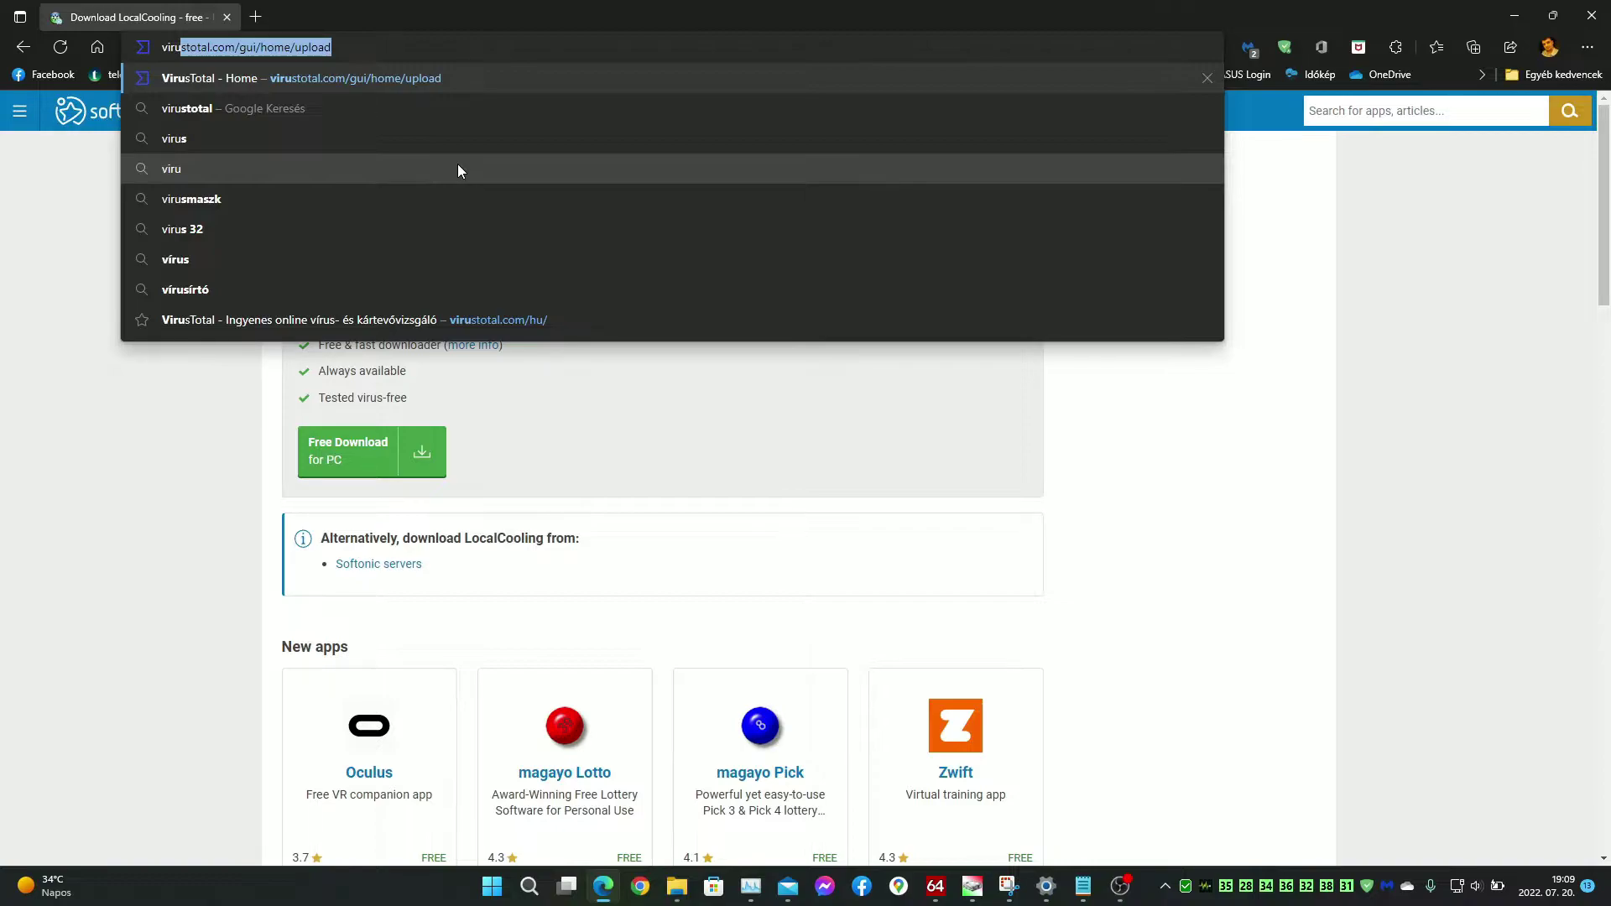
{"action": "left_click", "coordinate": [292, 43]}
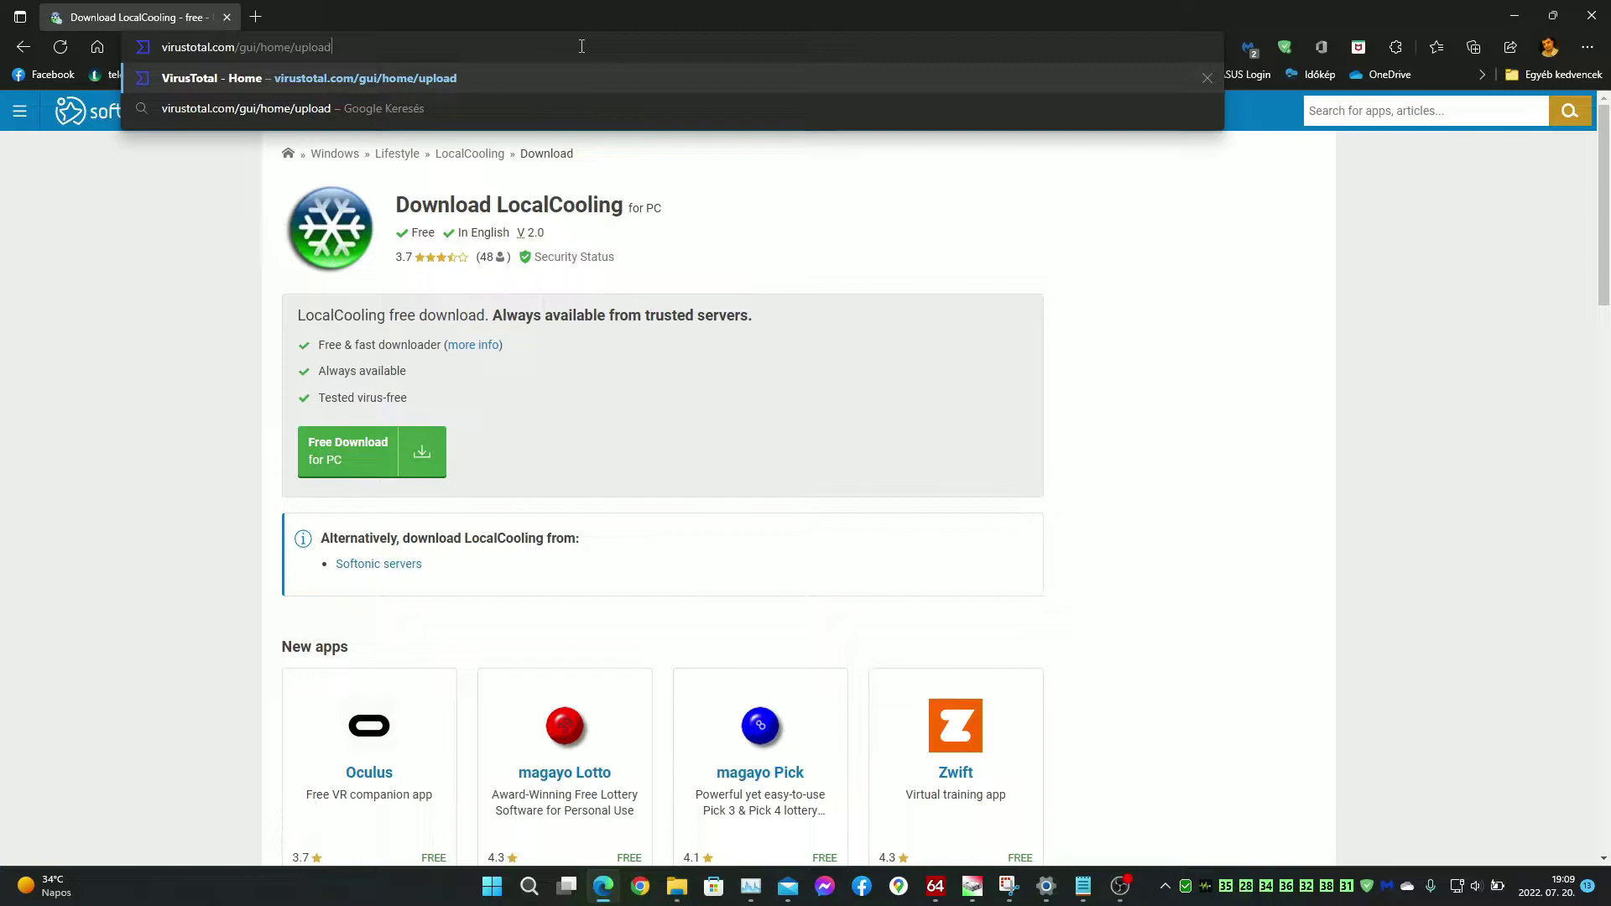
{"action": "left_click", "coordinate": [201, 319]}
{"action": "left_click", "coordinate": [62, 48]}
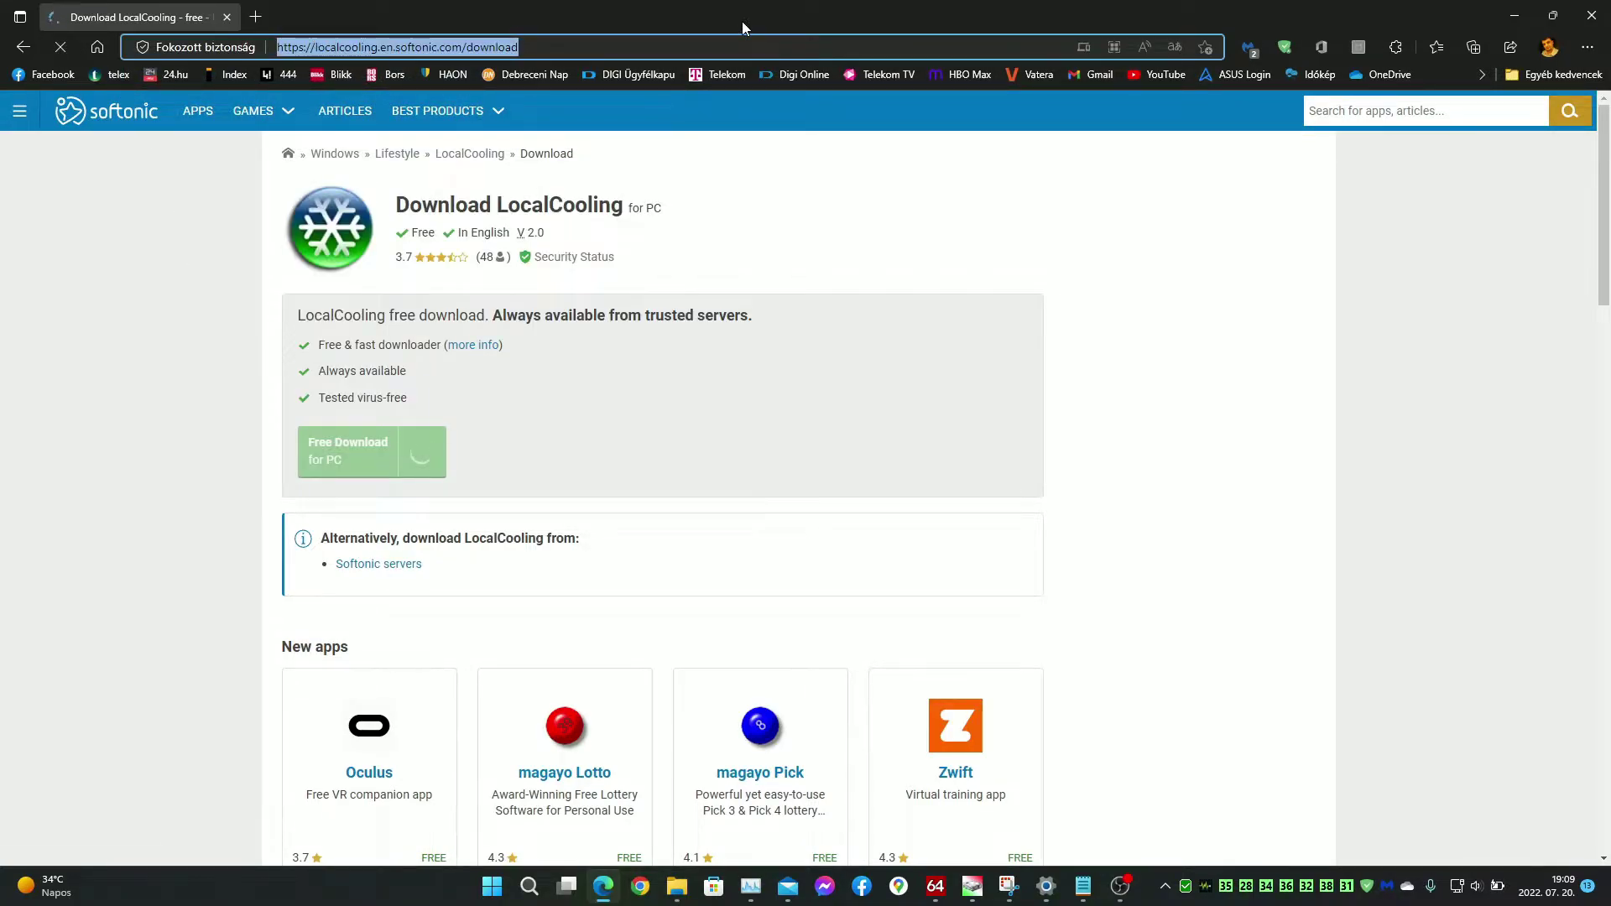
{"action": "type", "text": "virustotal.com/gui/home/upload"}
{"action": "key", "text": "Return"}
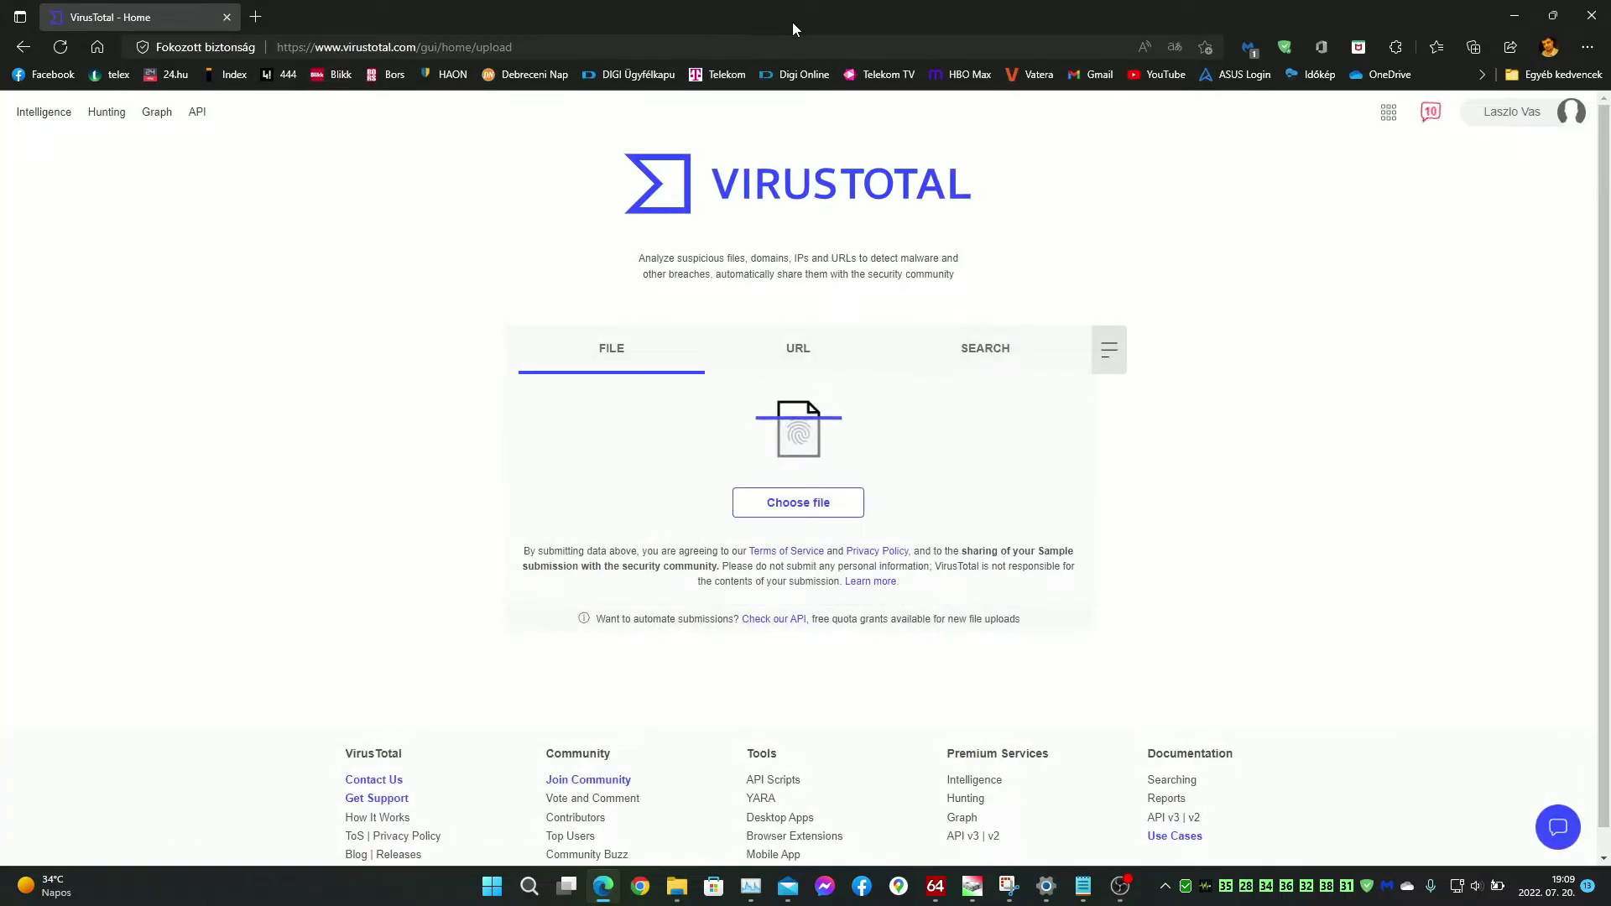
Submit the LocalCooling2 installer from the Utility Free folder on drive WD3 (K:) to VirusTotal for analysis
{"action": "left_click", "coordinate": [777, 504]}
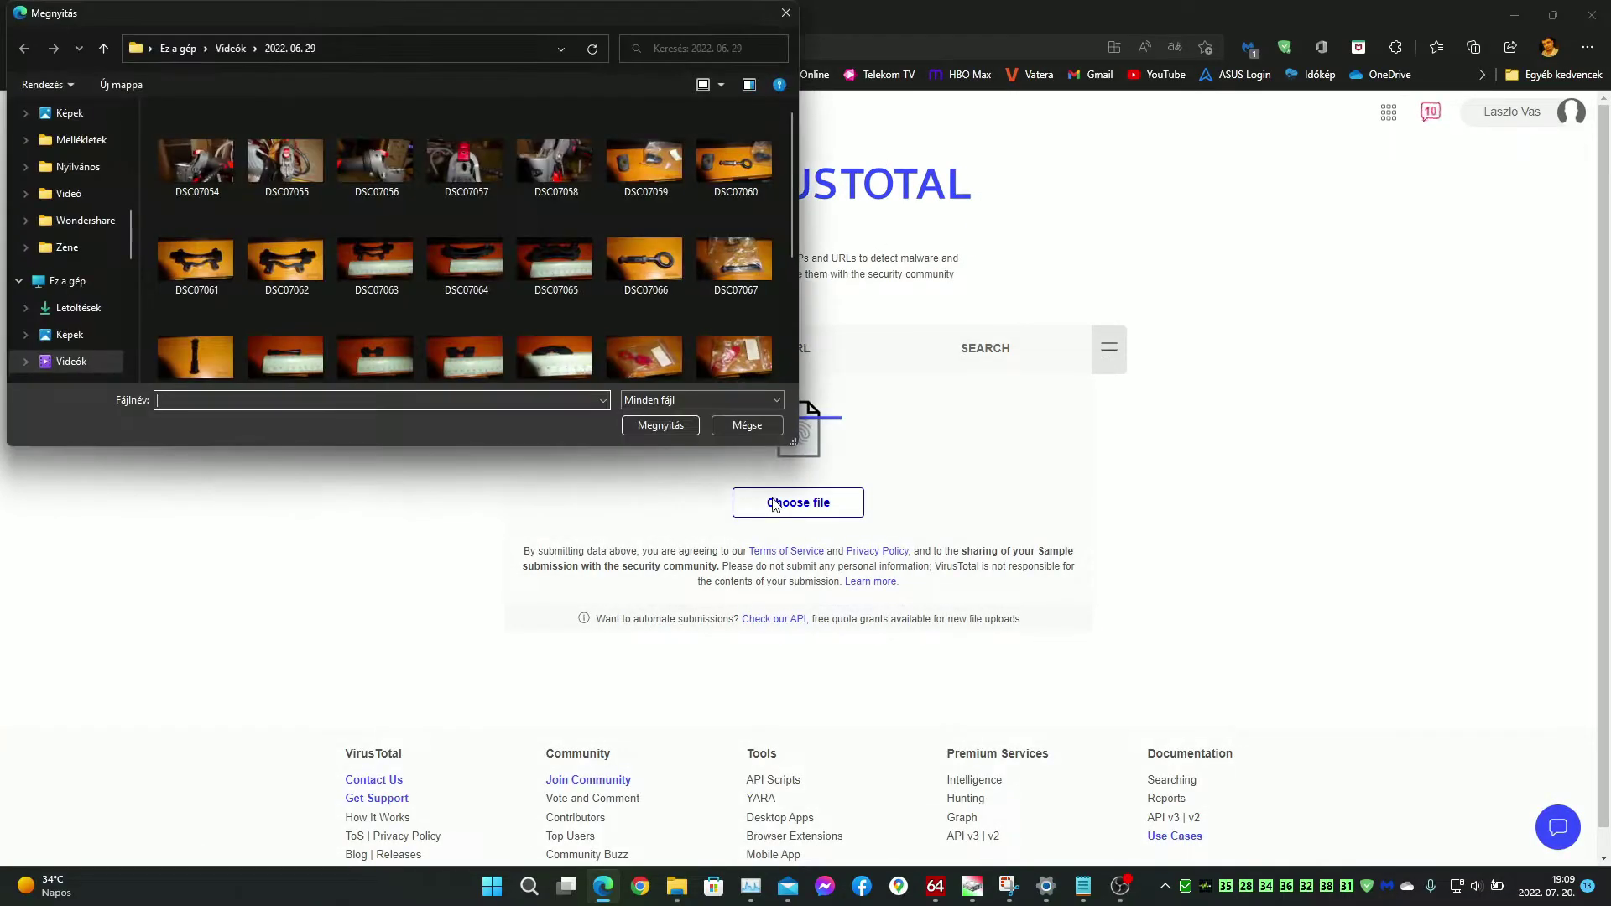
{"action": "scroll", "coordinate": [84, 327], "scroll_direction": "down", "scroll_amount": 5}
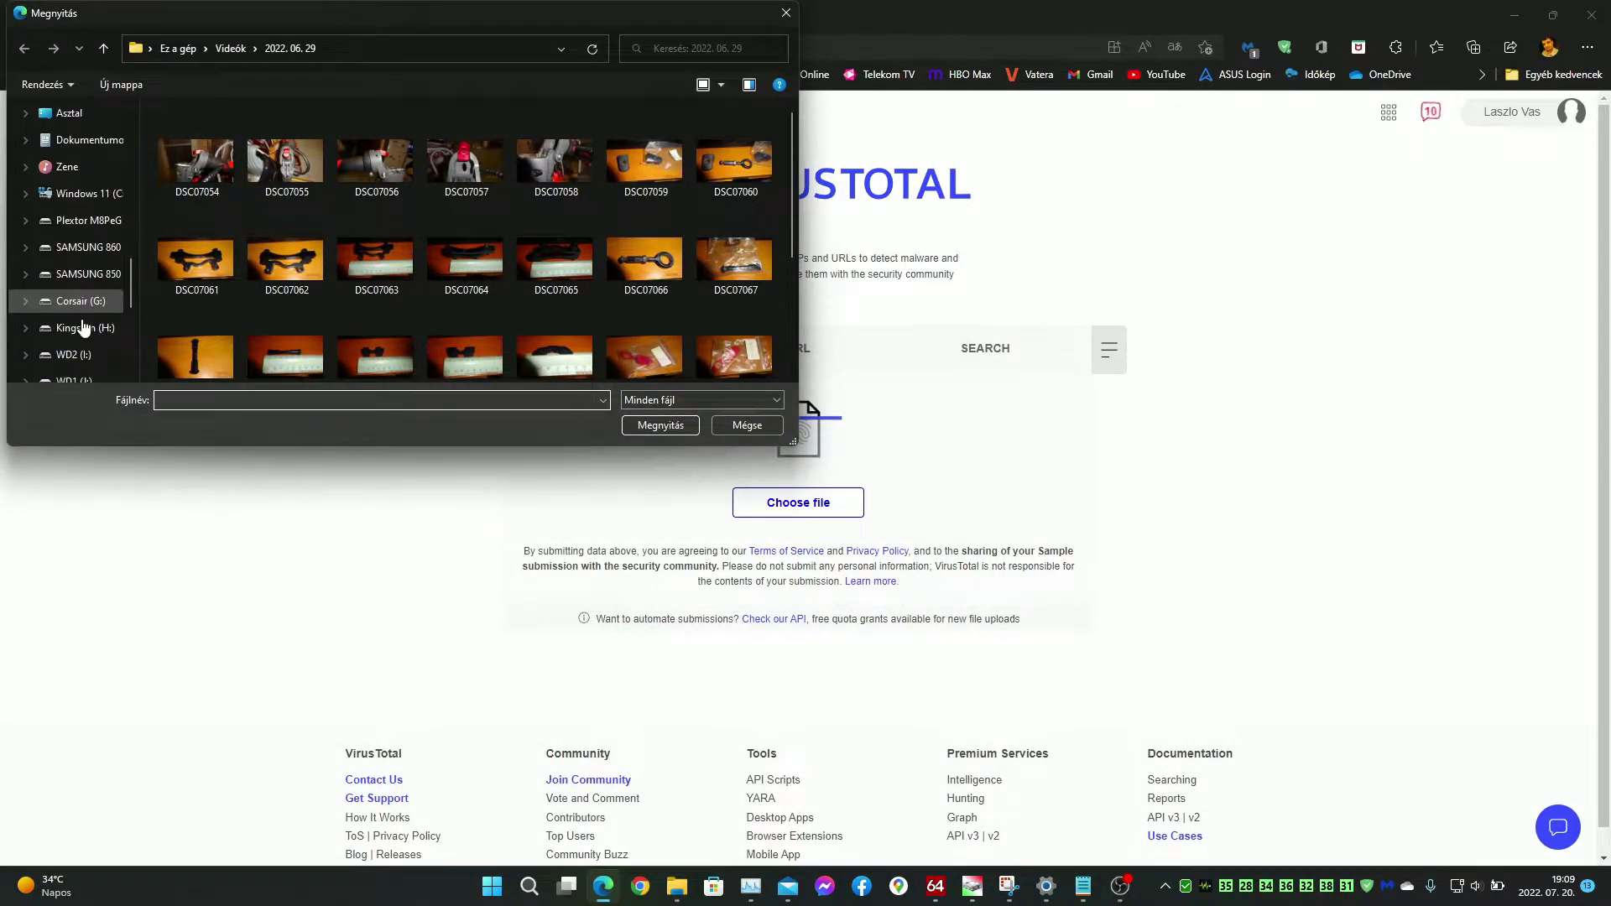
{"action": "left_click", "coordinate": [84, 324]}
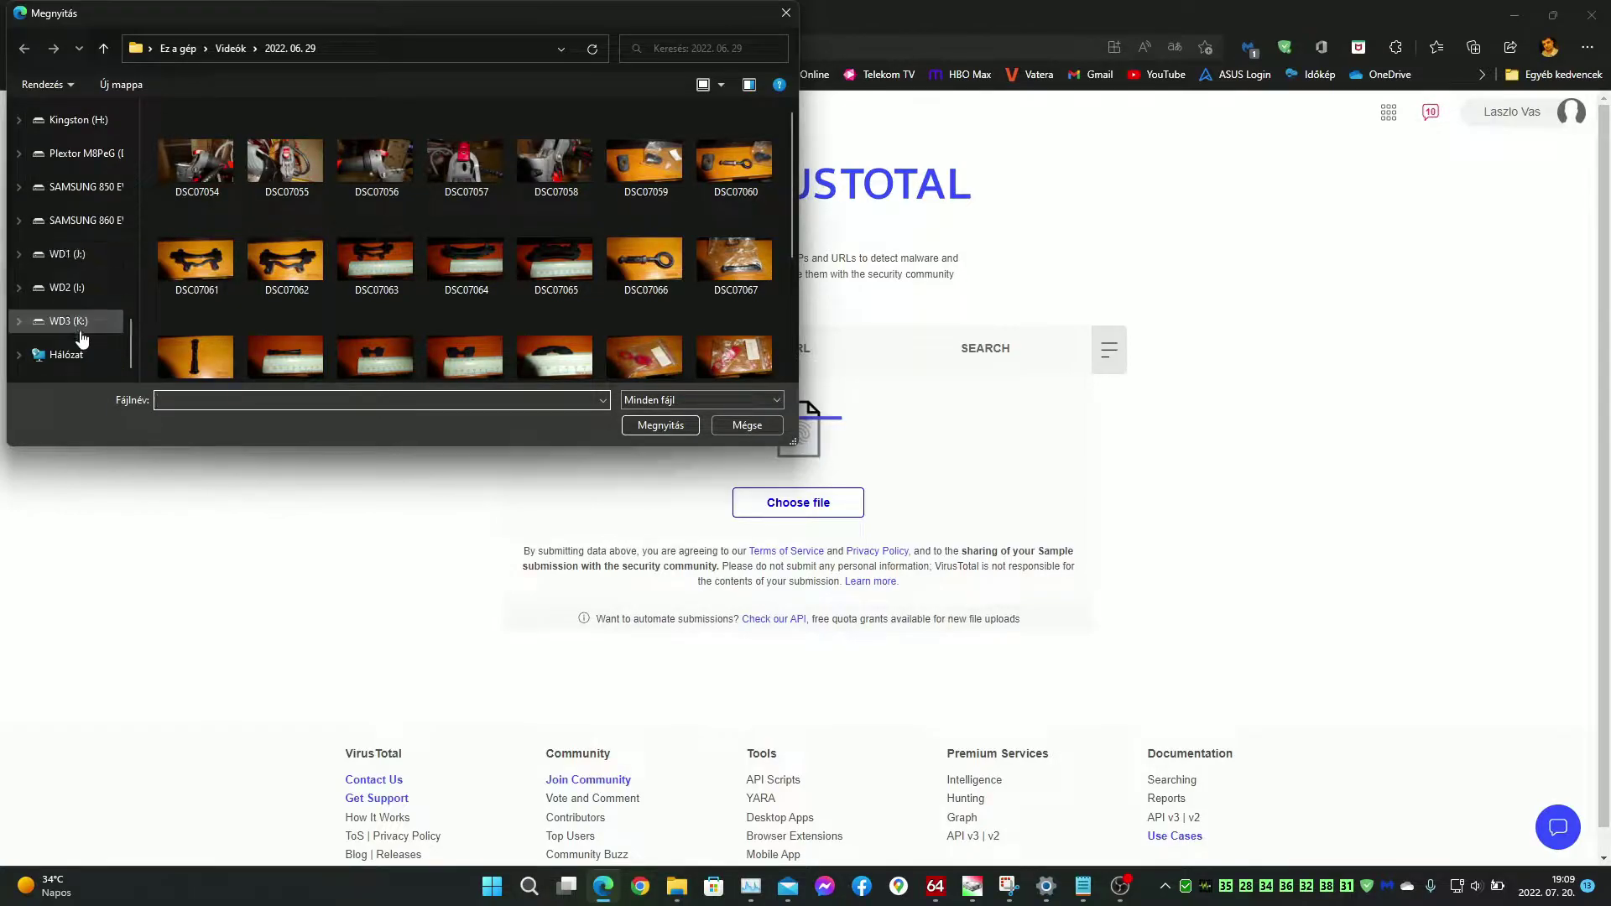
{"action": "double_click", "coordinate": [236, 319]}
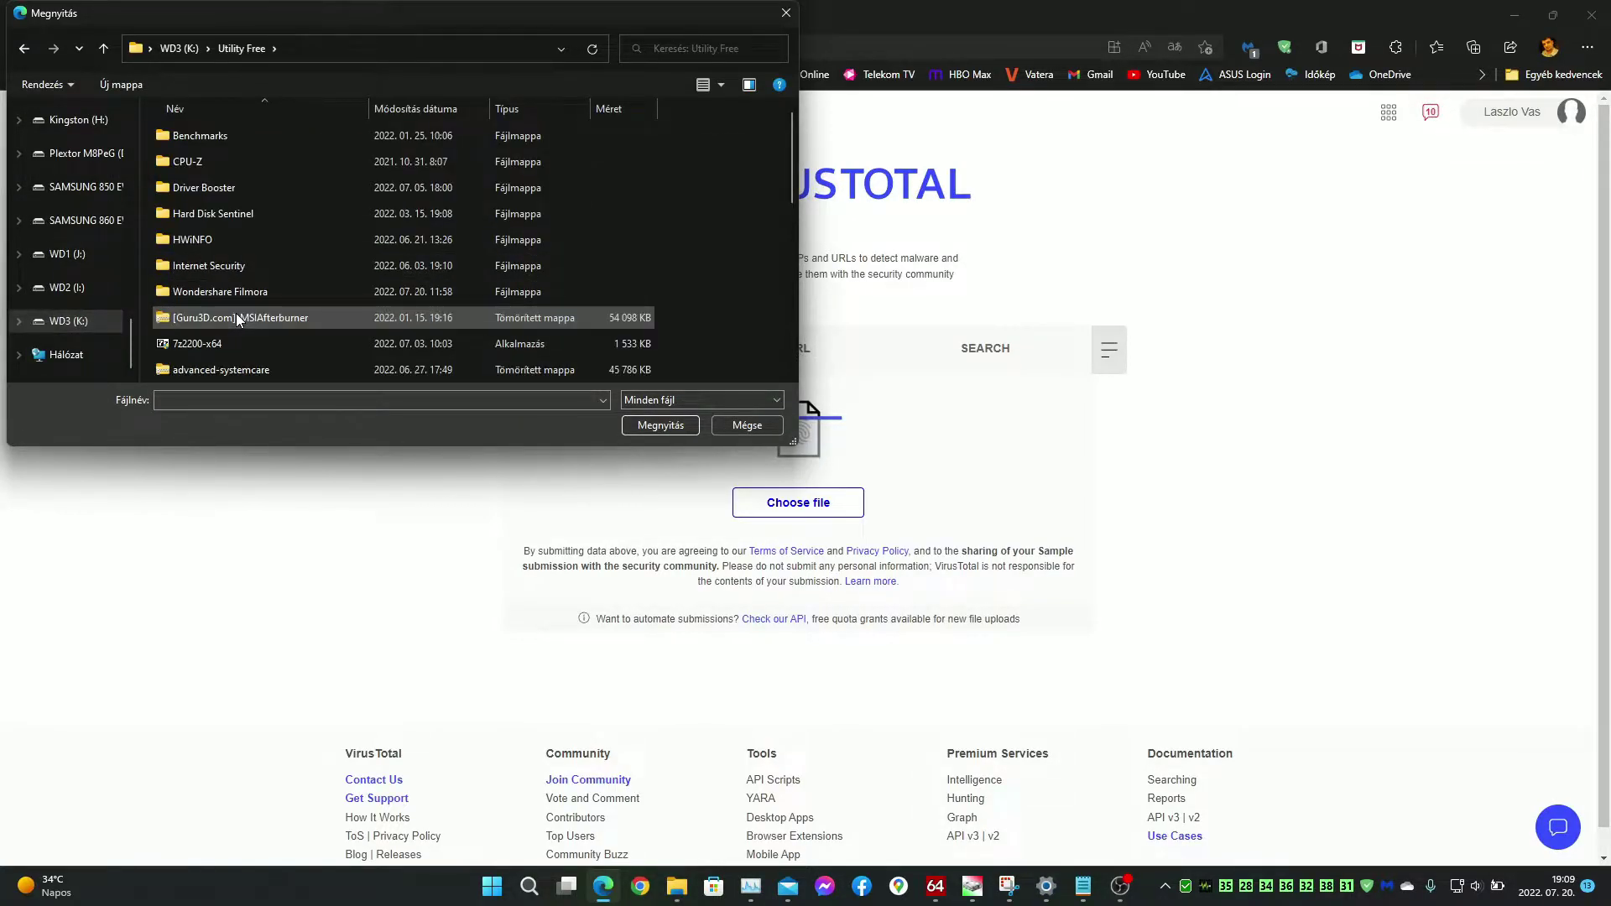
{"action": "scroll", "coordinate": [237, 319], "scroll_direction": "down", "scroll_amount": 3}
{"action": "left_click", "coordinate": [237, 266]}
{"action": "left_click", "coordinate": [659, 425]}
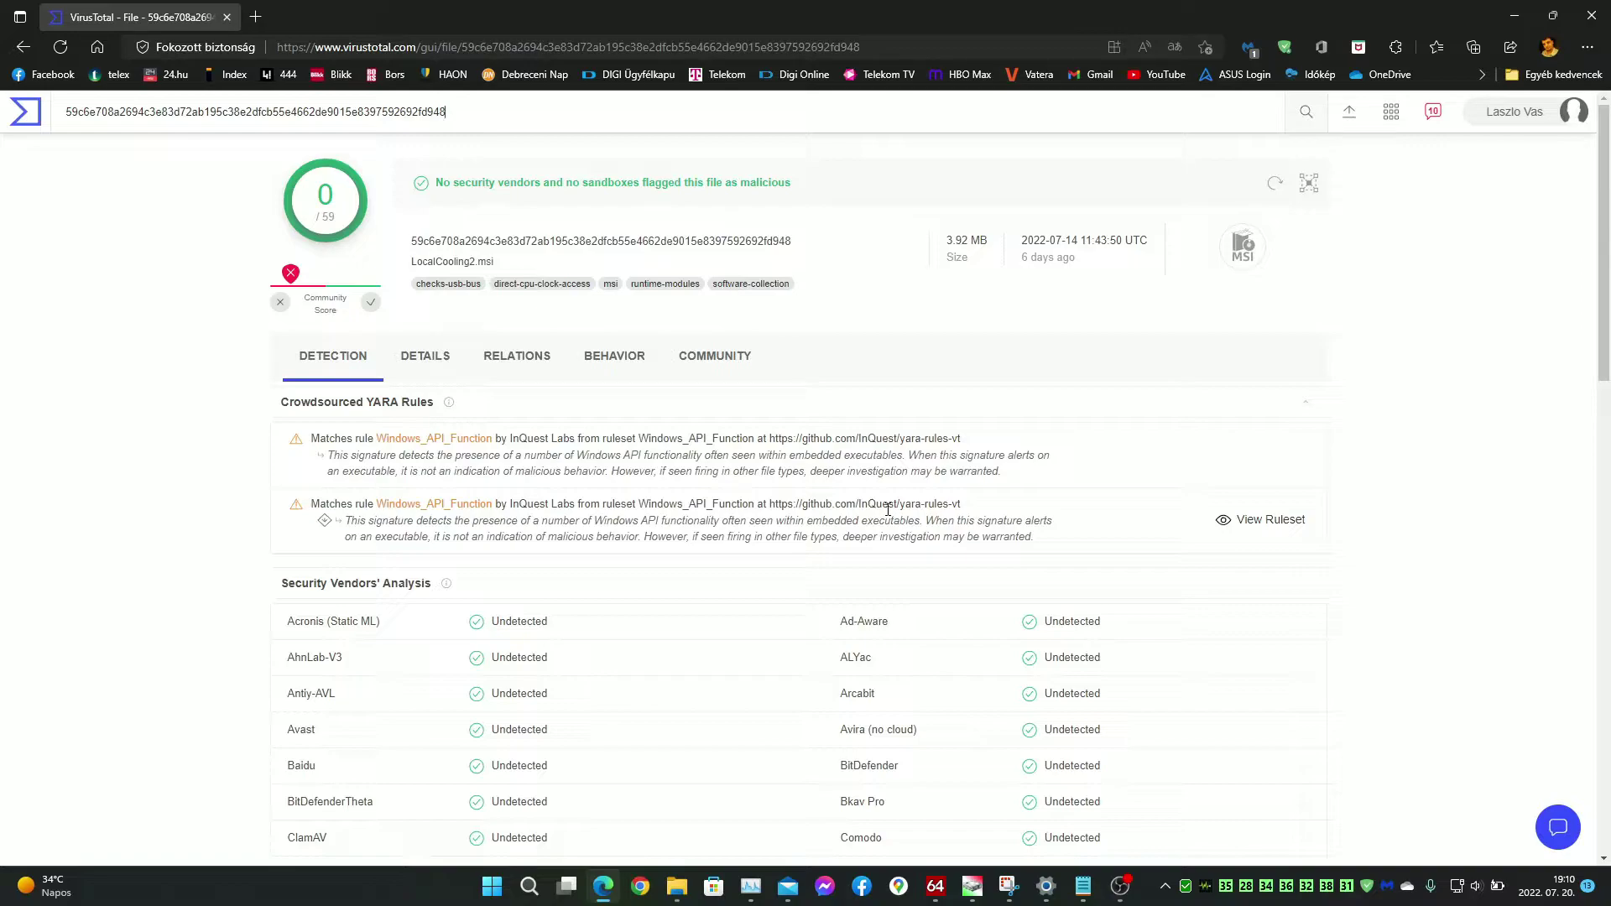
Review the security vendors' results in the VirusTotal detection report for LocalCooling2.msi
{"action": "scroll", "coordinate": [887, 509], "scroll_direction": "down", "scroll_amount": 15}
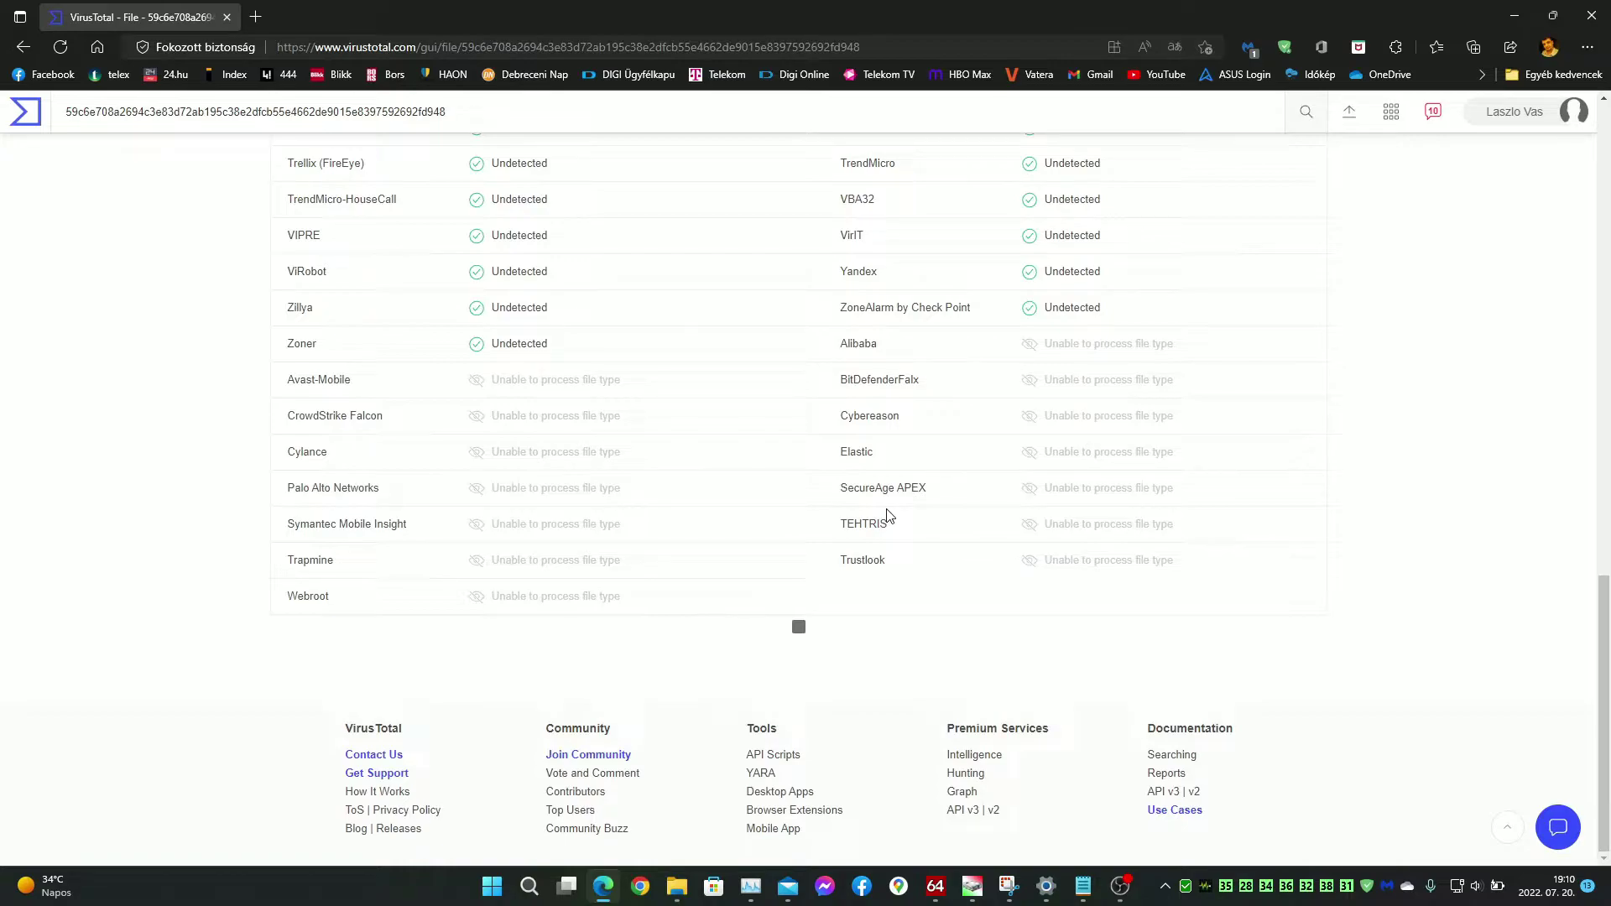
{"action": "scroll", "coordinate": [888, 514], "scroll_direction": "up", "scroll_amount": 3}
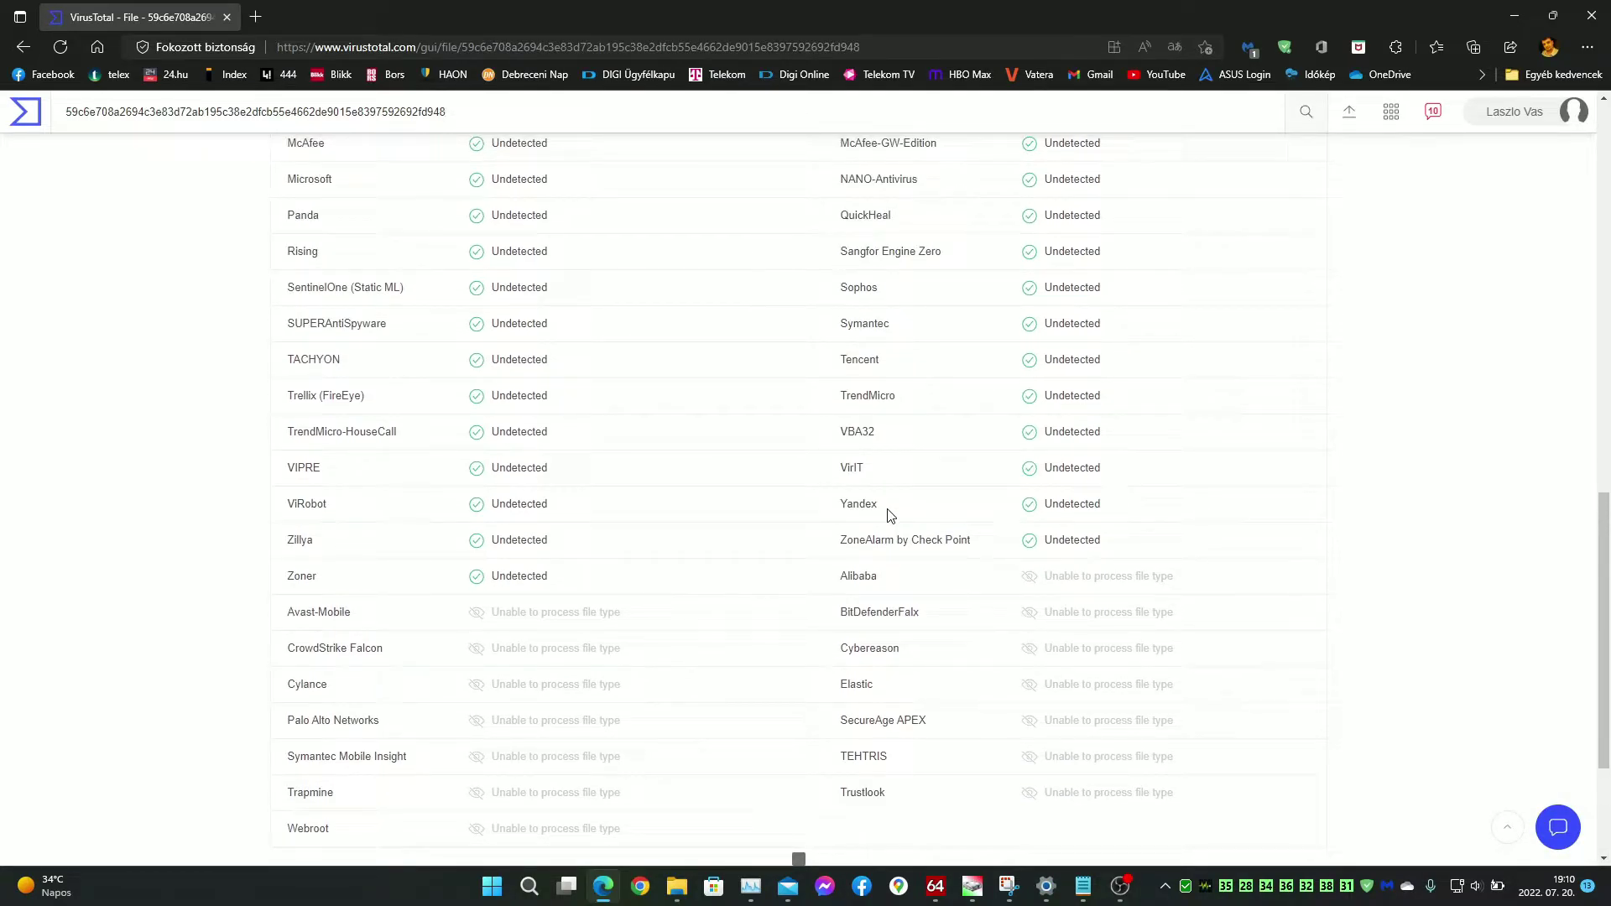
{"action": "scroll", "coordinate": [892, 513], "scroll_direction": "up", "scroll_amount": 6}
{"action": "scroll", "coordinate": [891, 513], "scroll_direction": "down", "scroll_amount": 7}
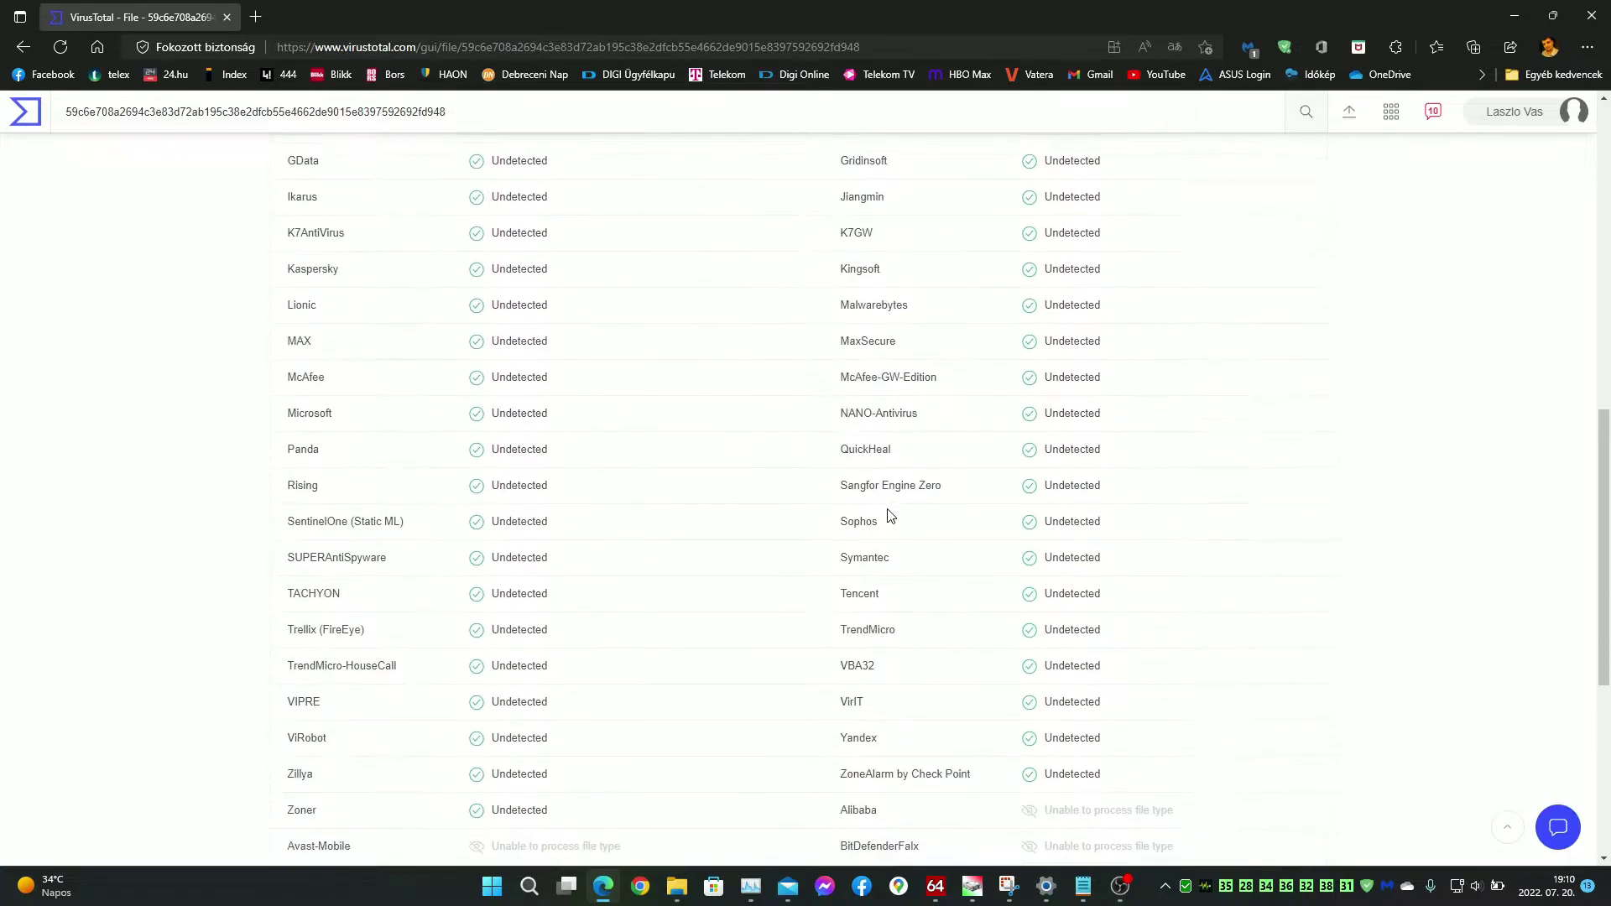
{"action": "scroll", "coordinate": [891, 515], "scroll_direction": "down", "scroll_amount": 1}
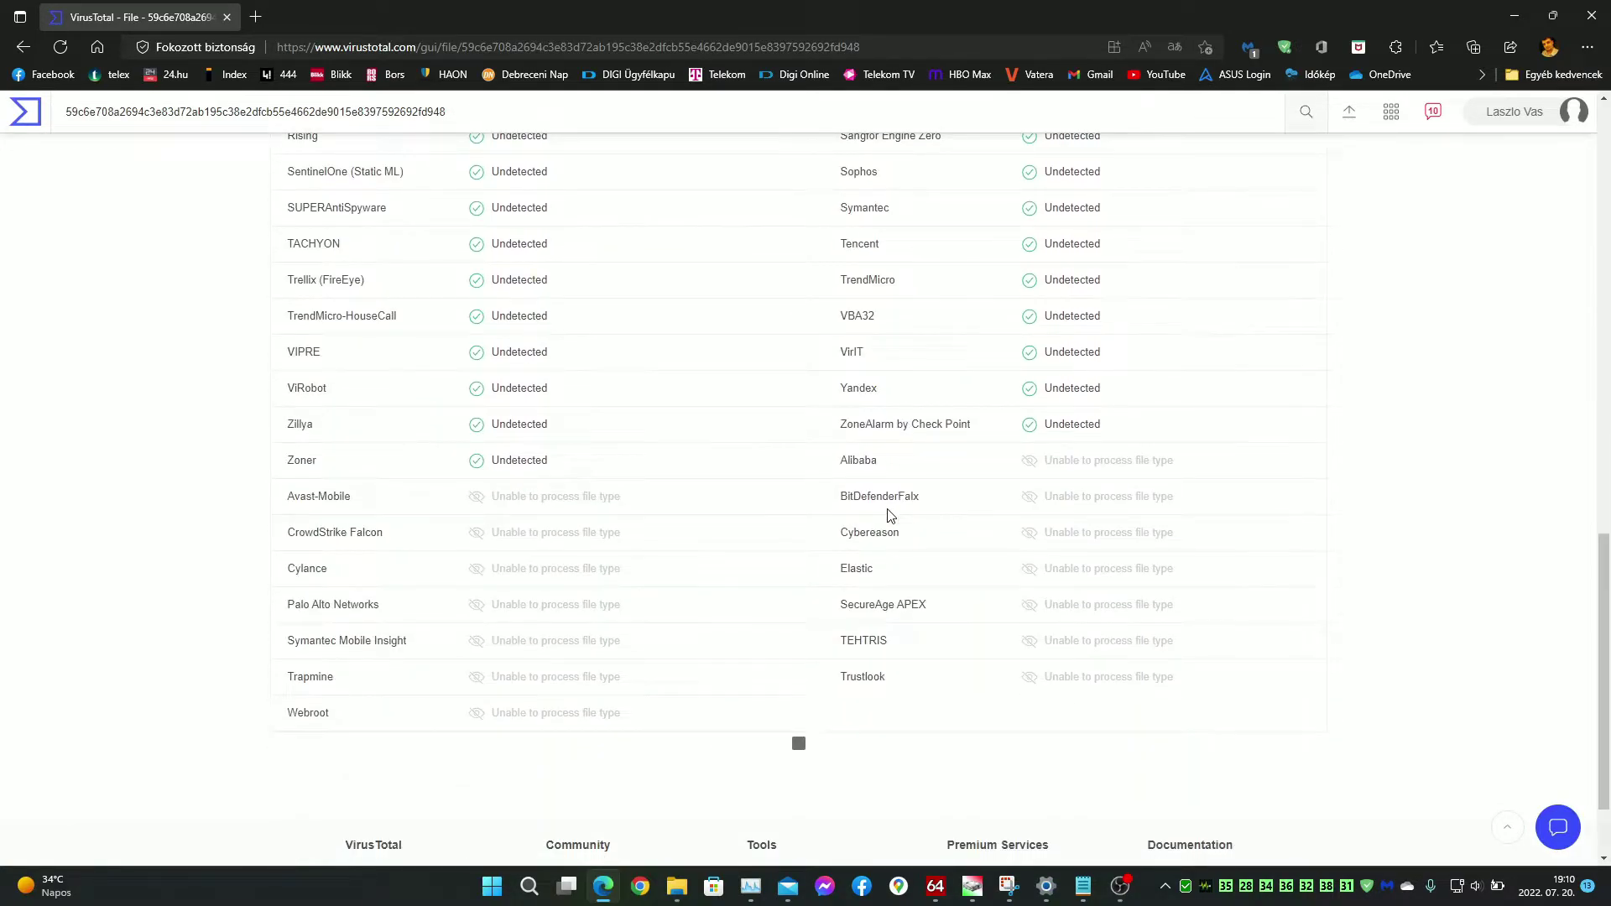
{"action": "scroll", "coordinate": [891, 515], "scroll_direction": "up", "scroll_amount": 15}
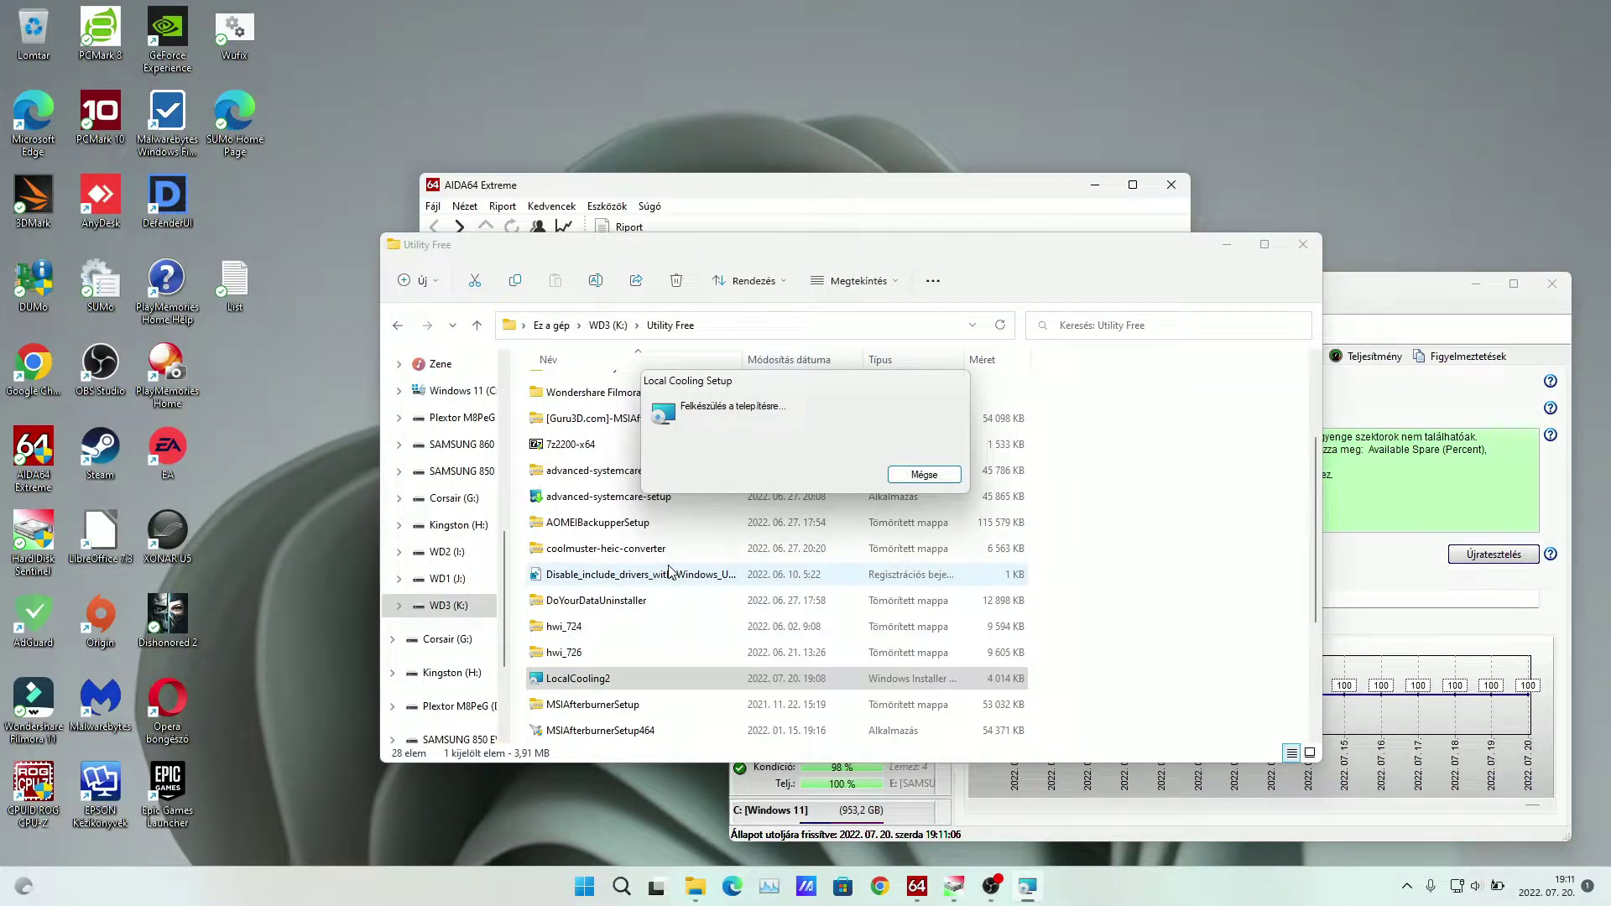
{"action": "key", "text": "super"}
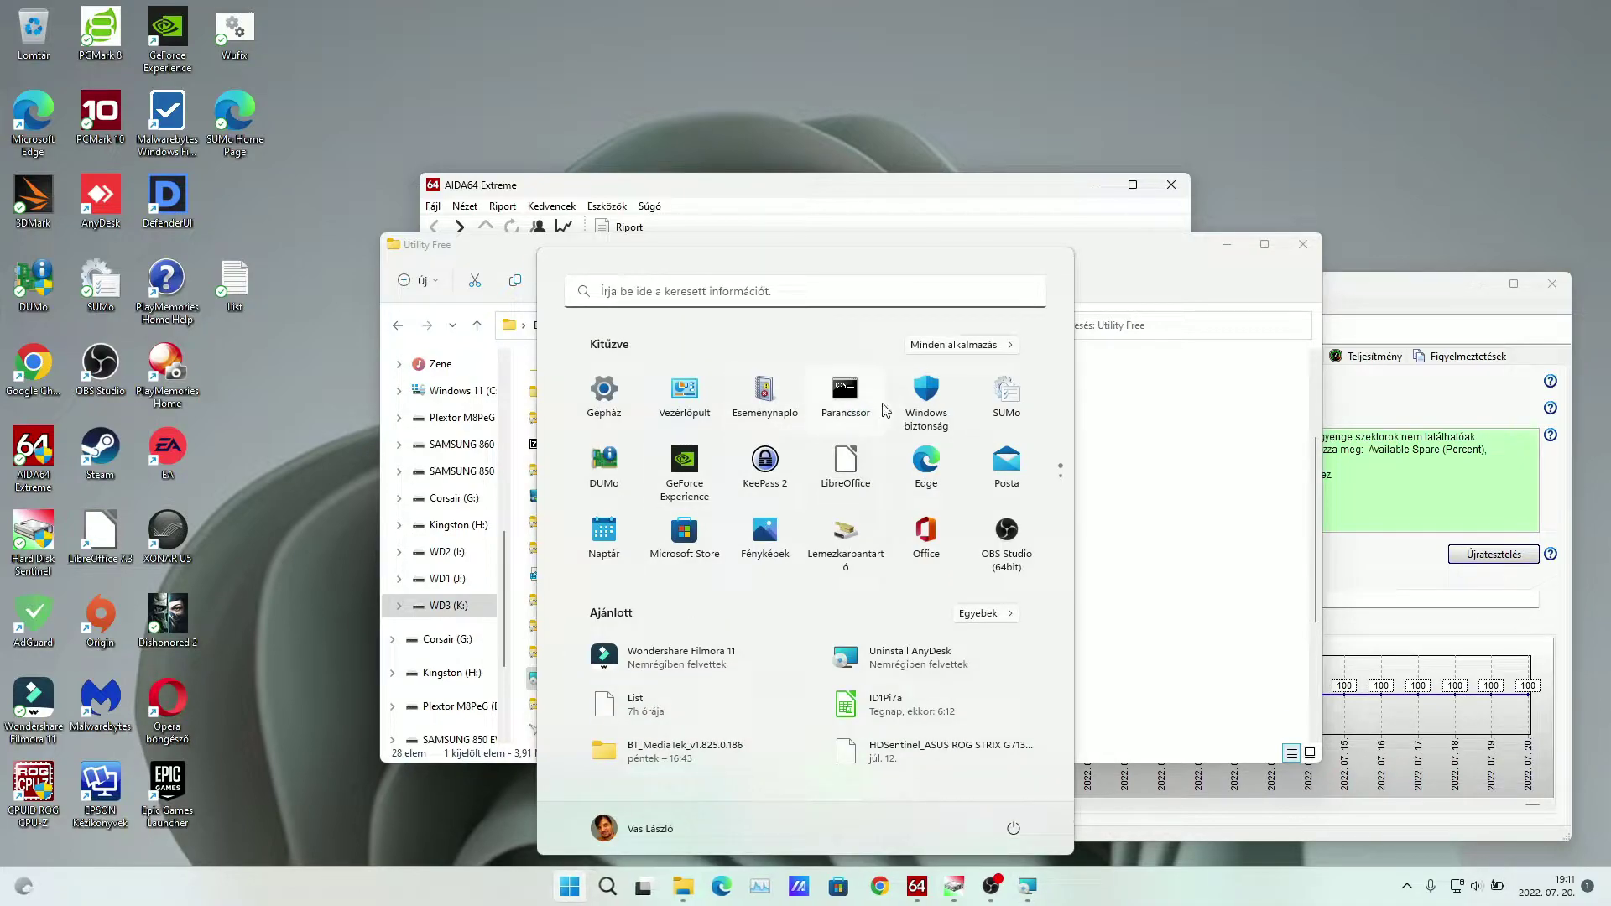
{"action": "key", "text": "super"}
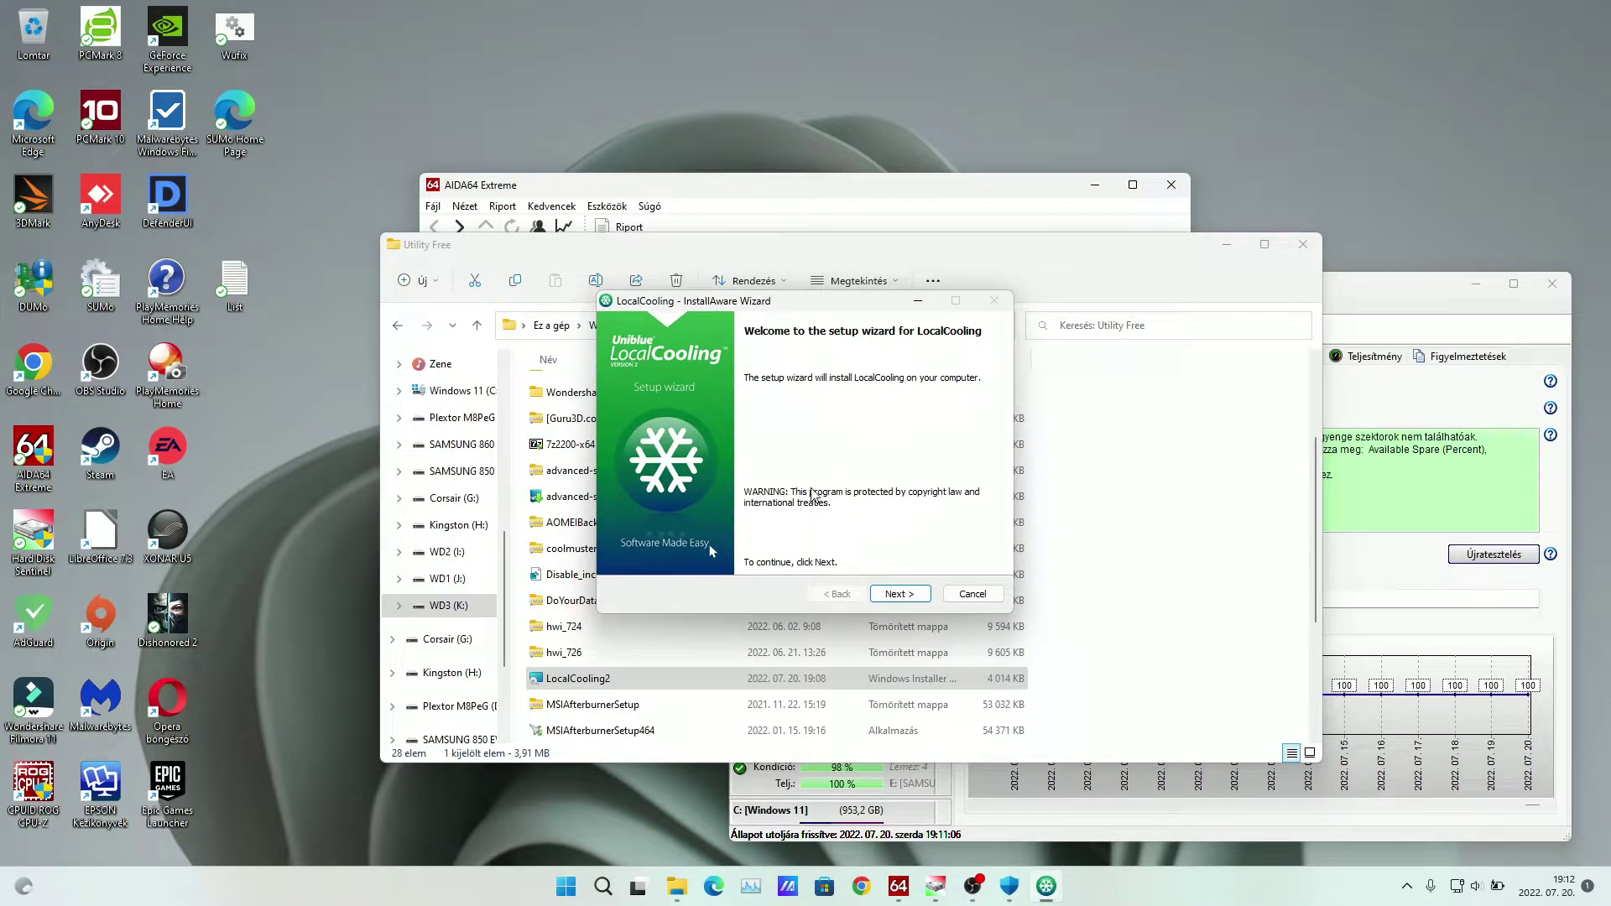
Accept the LocalCooling license agreement and keep the default destination folder C:\Program Files (x86)\Uniblue\LocalCooling
{"action": "left_click", "coordinate": [912, 596]}
{"action": "left_click", "coordinate": [776, 552]}
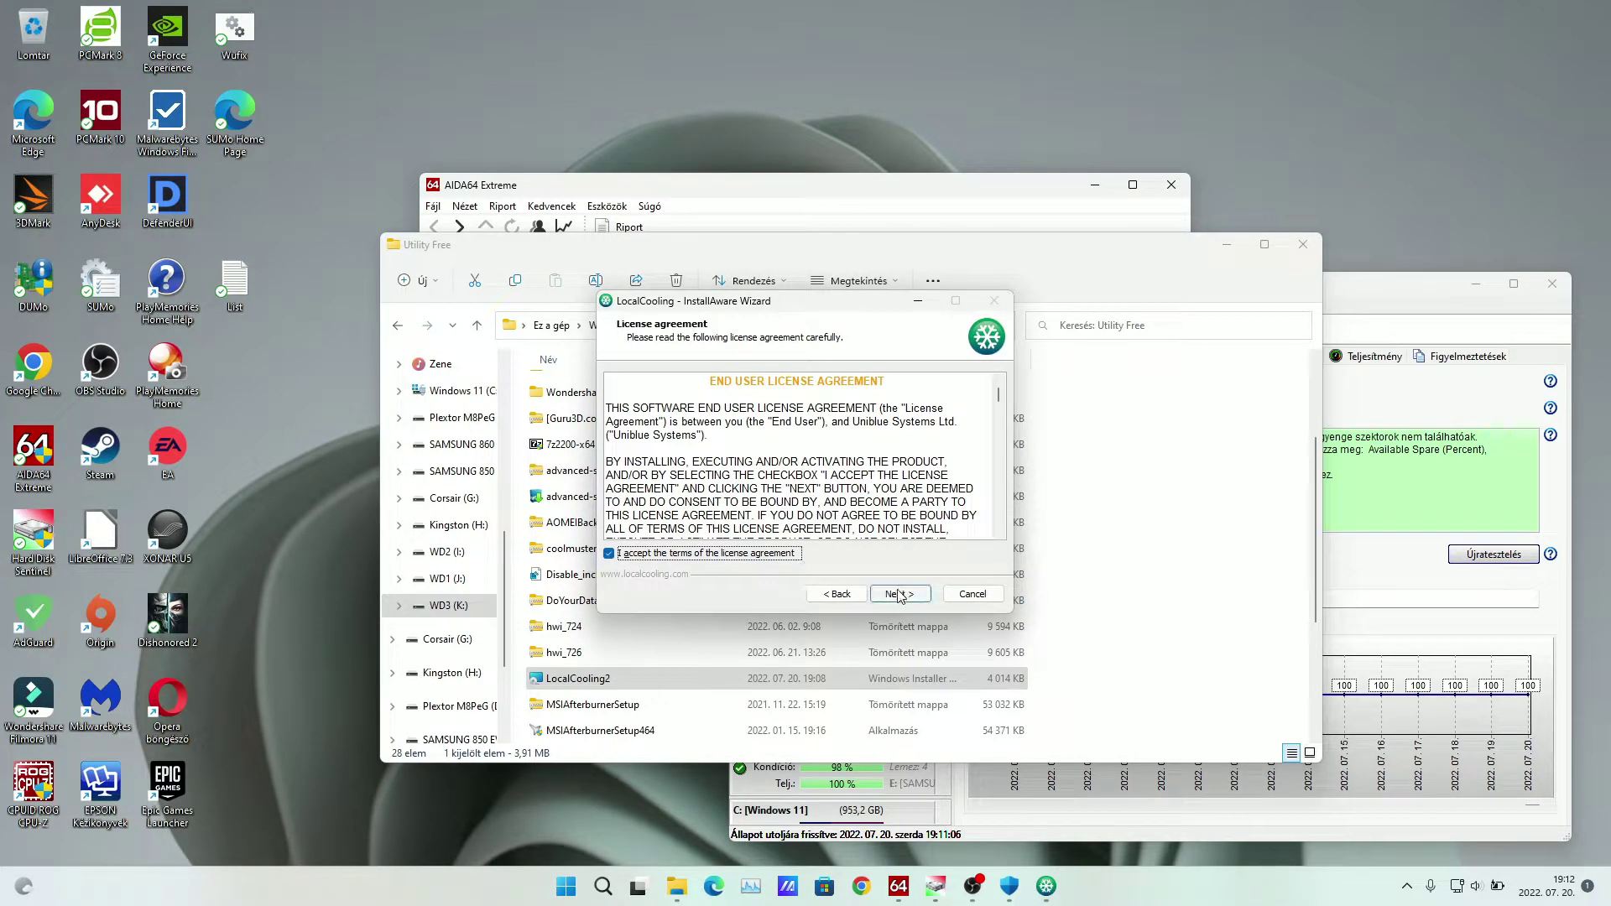
{"action": "left_click", "coordinate": [900, 594]}
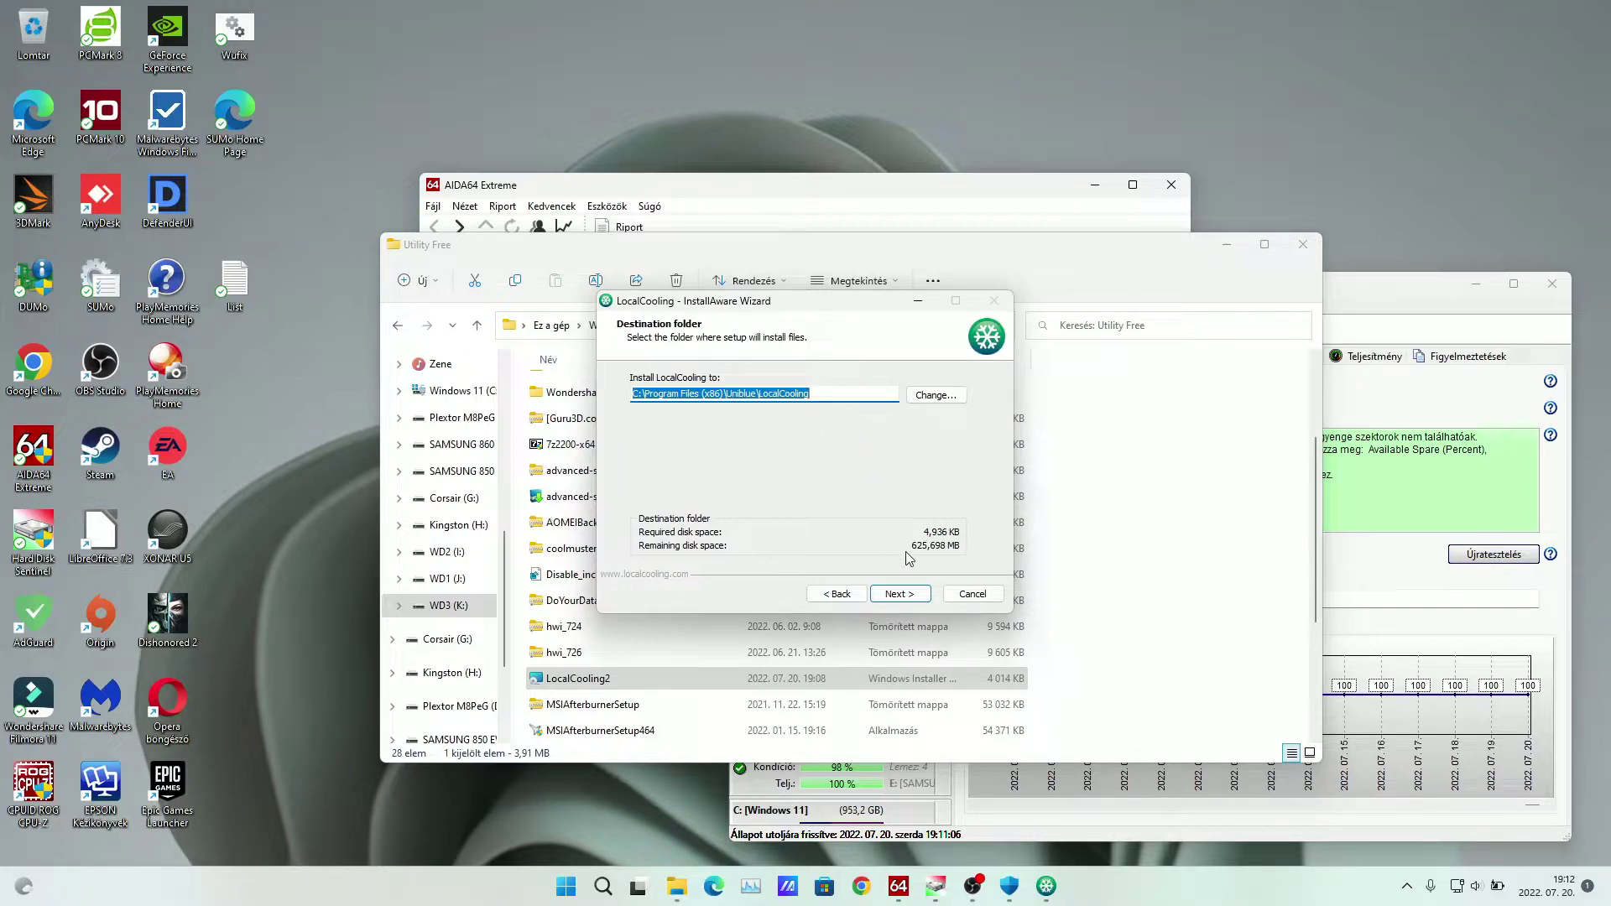
{"action": "left_click", "coordinate": [913, 596]}
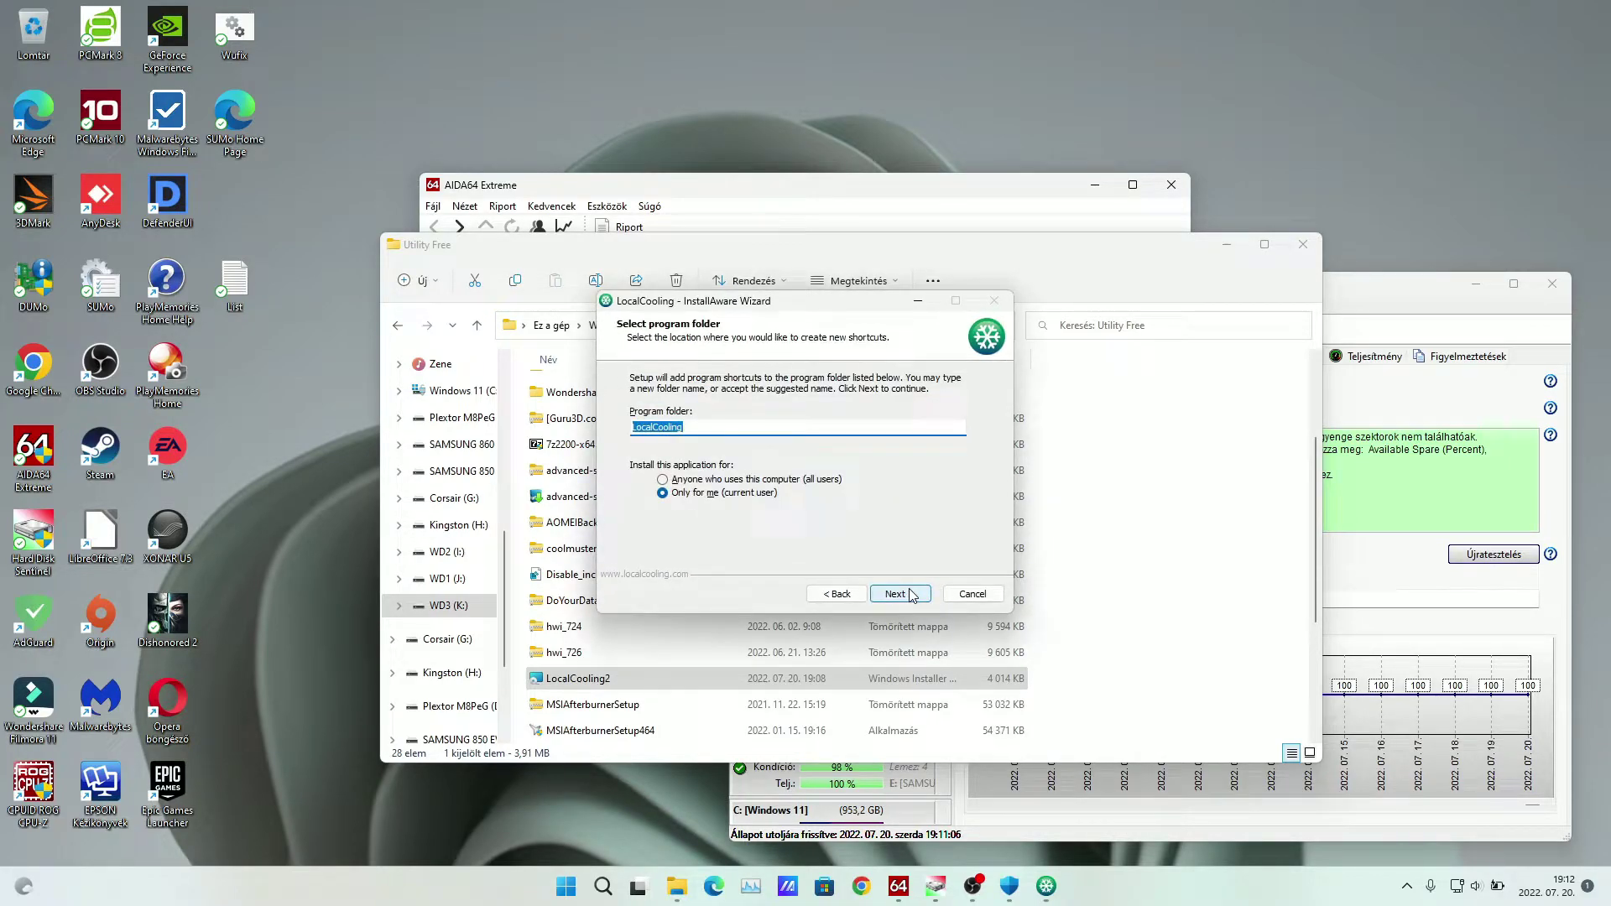
Install LocalCooling for anyone who uses this computer, keeping the start on startup option, and complete the setup wizard
{"action": "left_click", "coordinate": [742, 480]}
{"action": "left_click", "coordinate": [896, 597]}
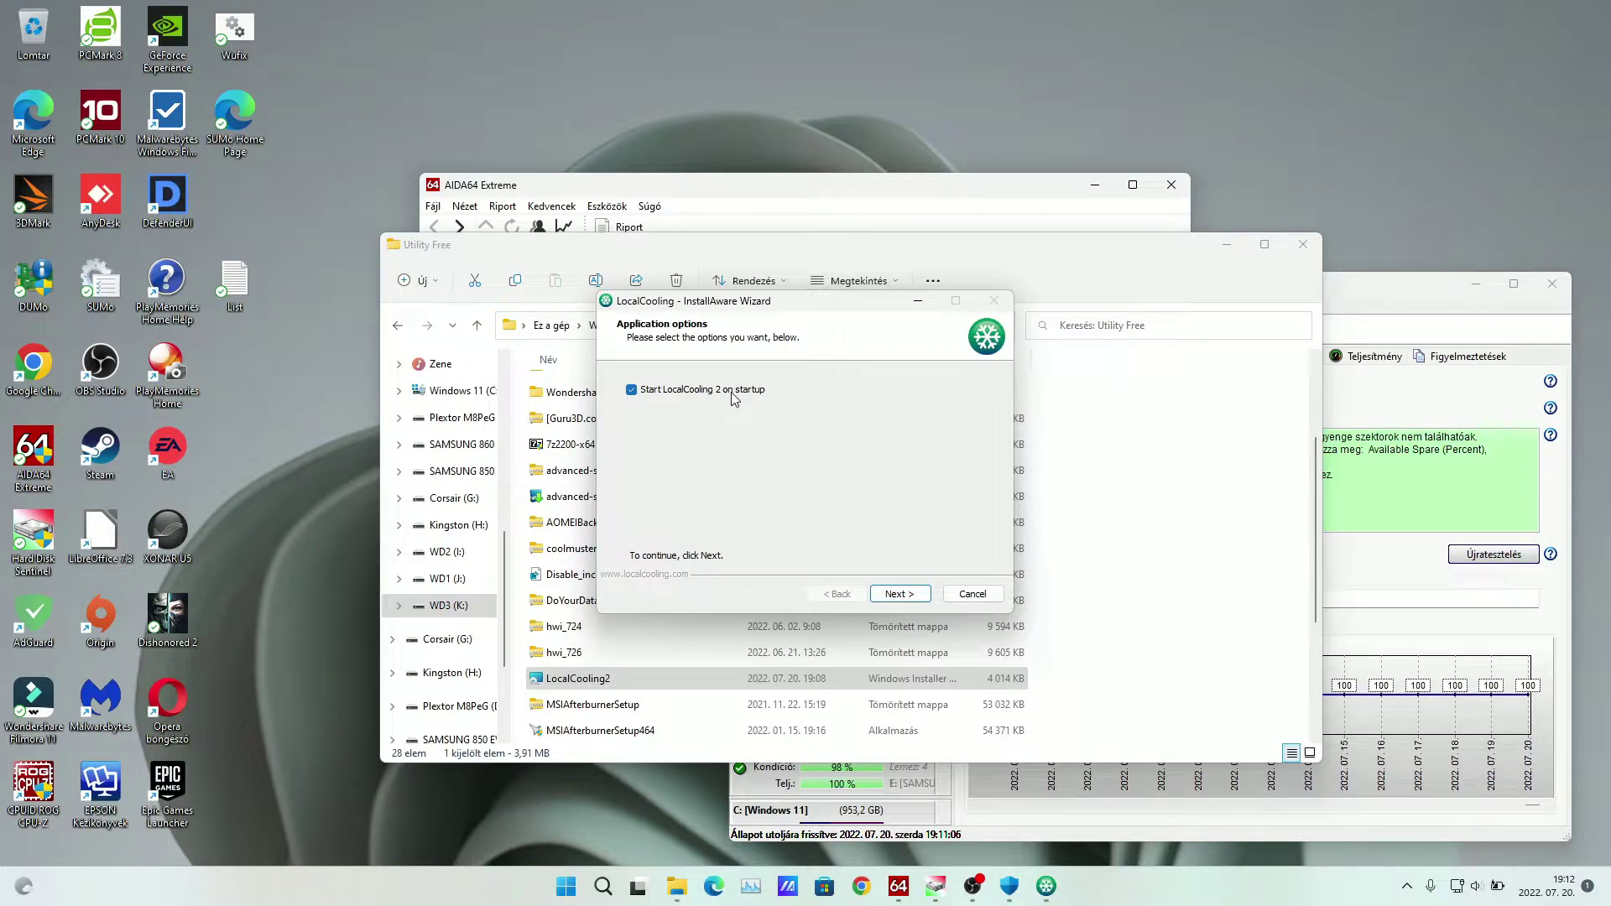
{"action": "left_click", "coordinate": [893, 593]}
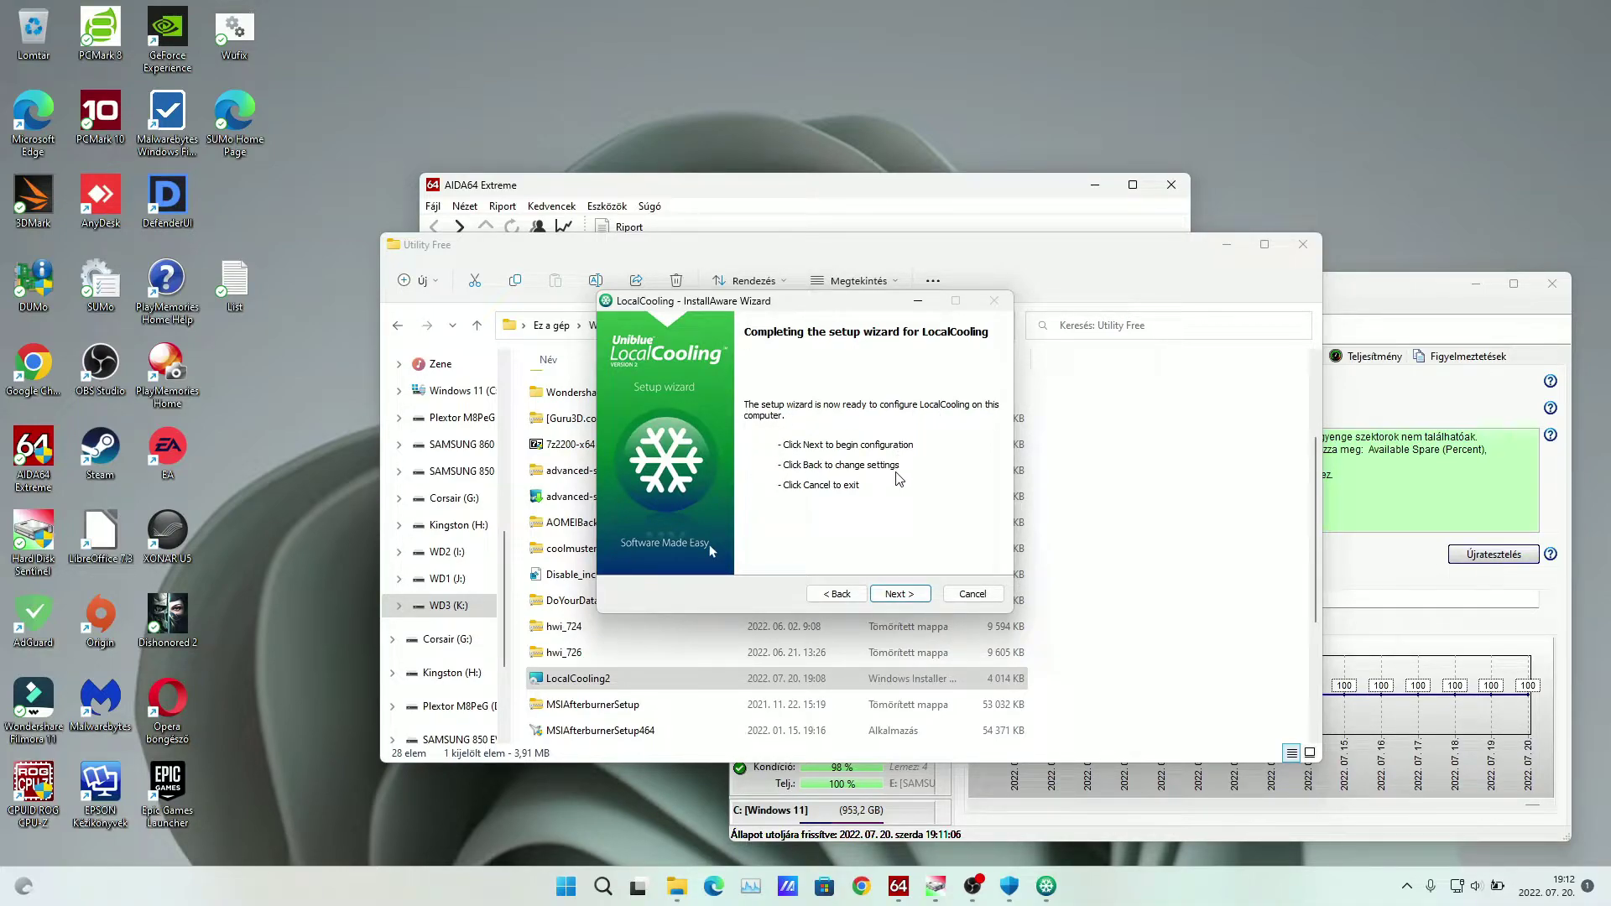
{"action": "left_click", "coordinate": [894, 600]}
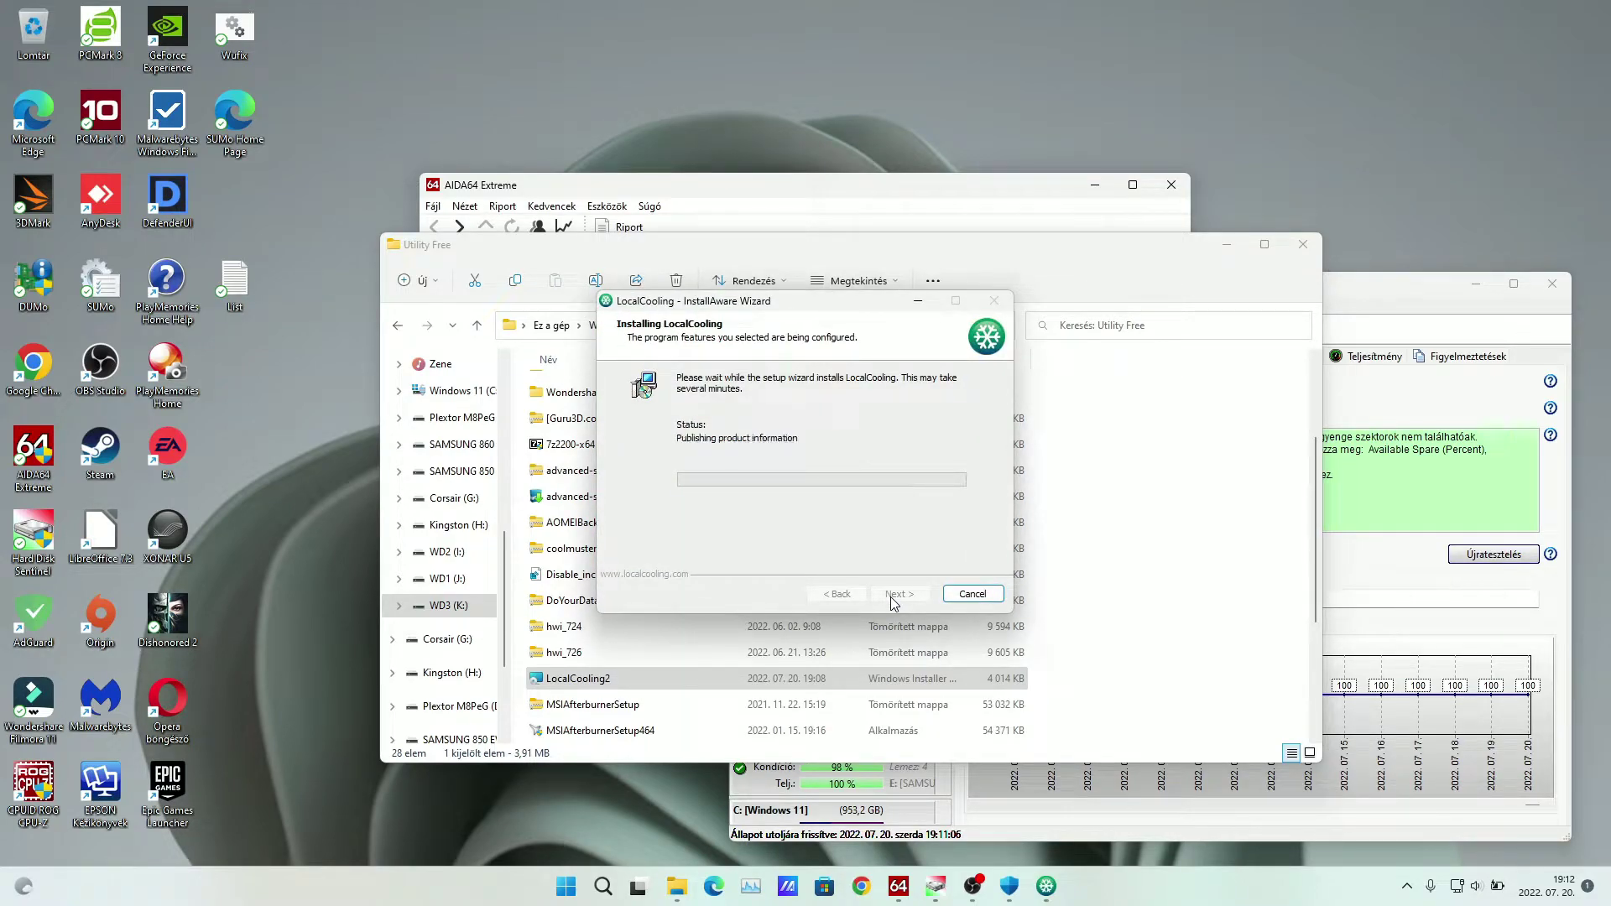
{"action": "left_click", "coordinate": [898, 594]}
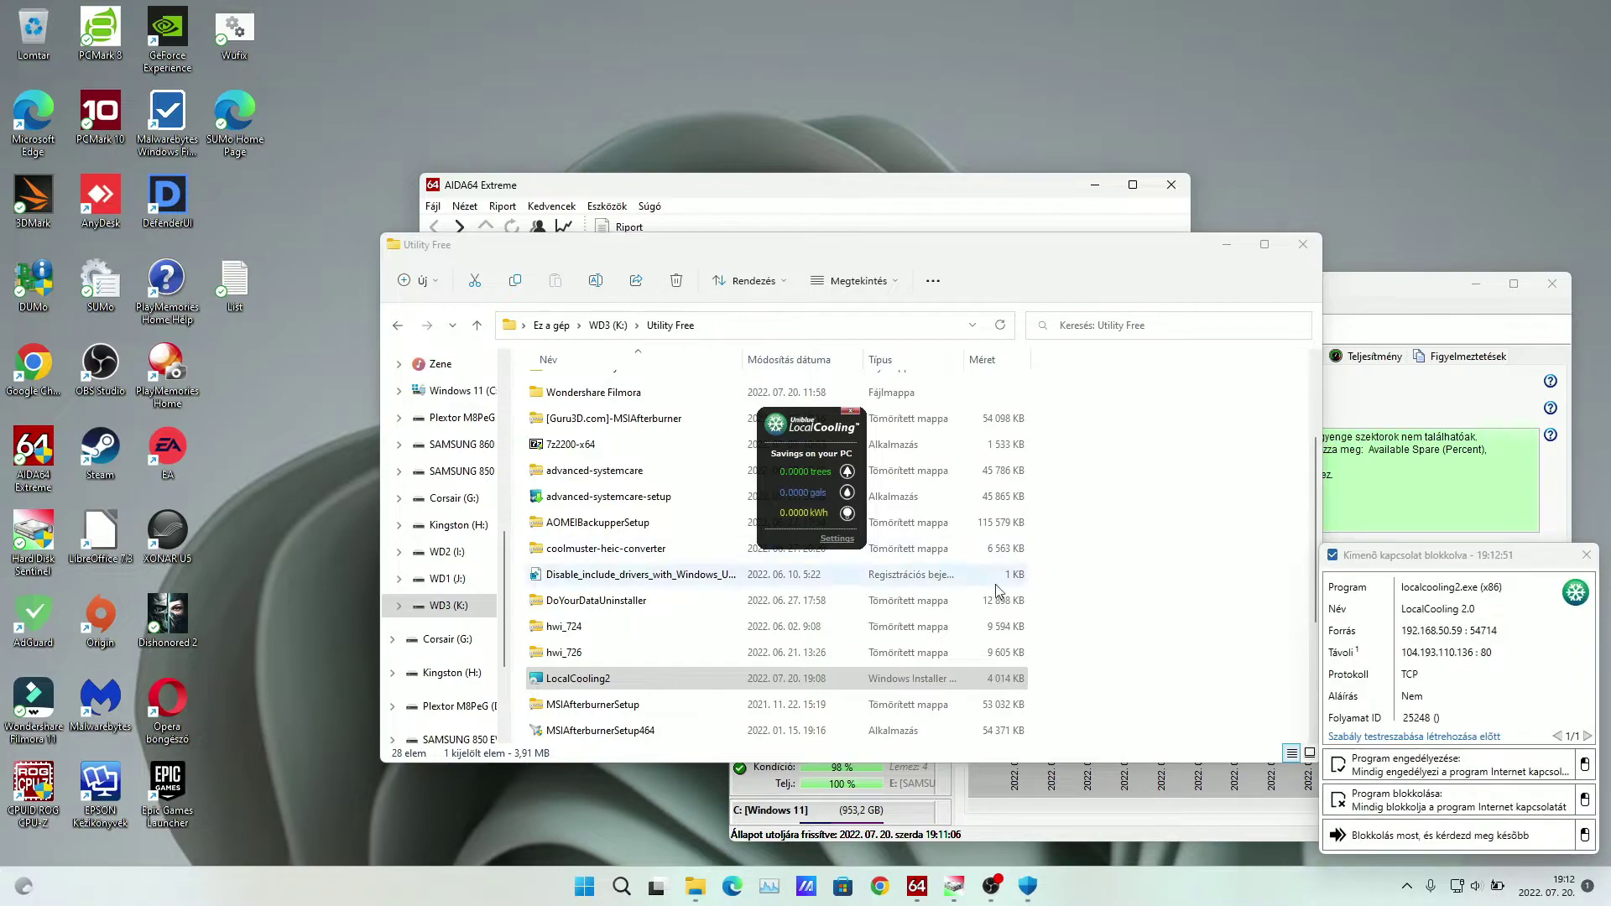
Always allow LocalCooling to access the internet in the firewall alert, and open the LocalCooling settings
{"action": "left_click", "coordinate": [1423, 763]}
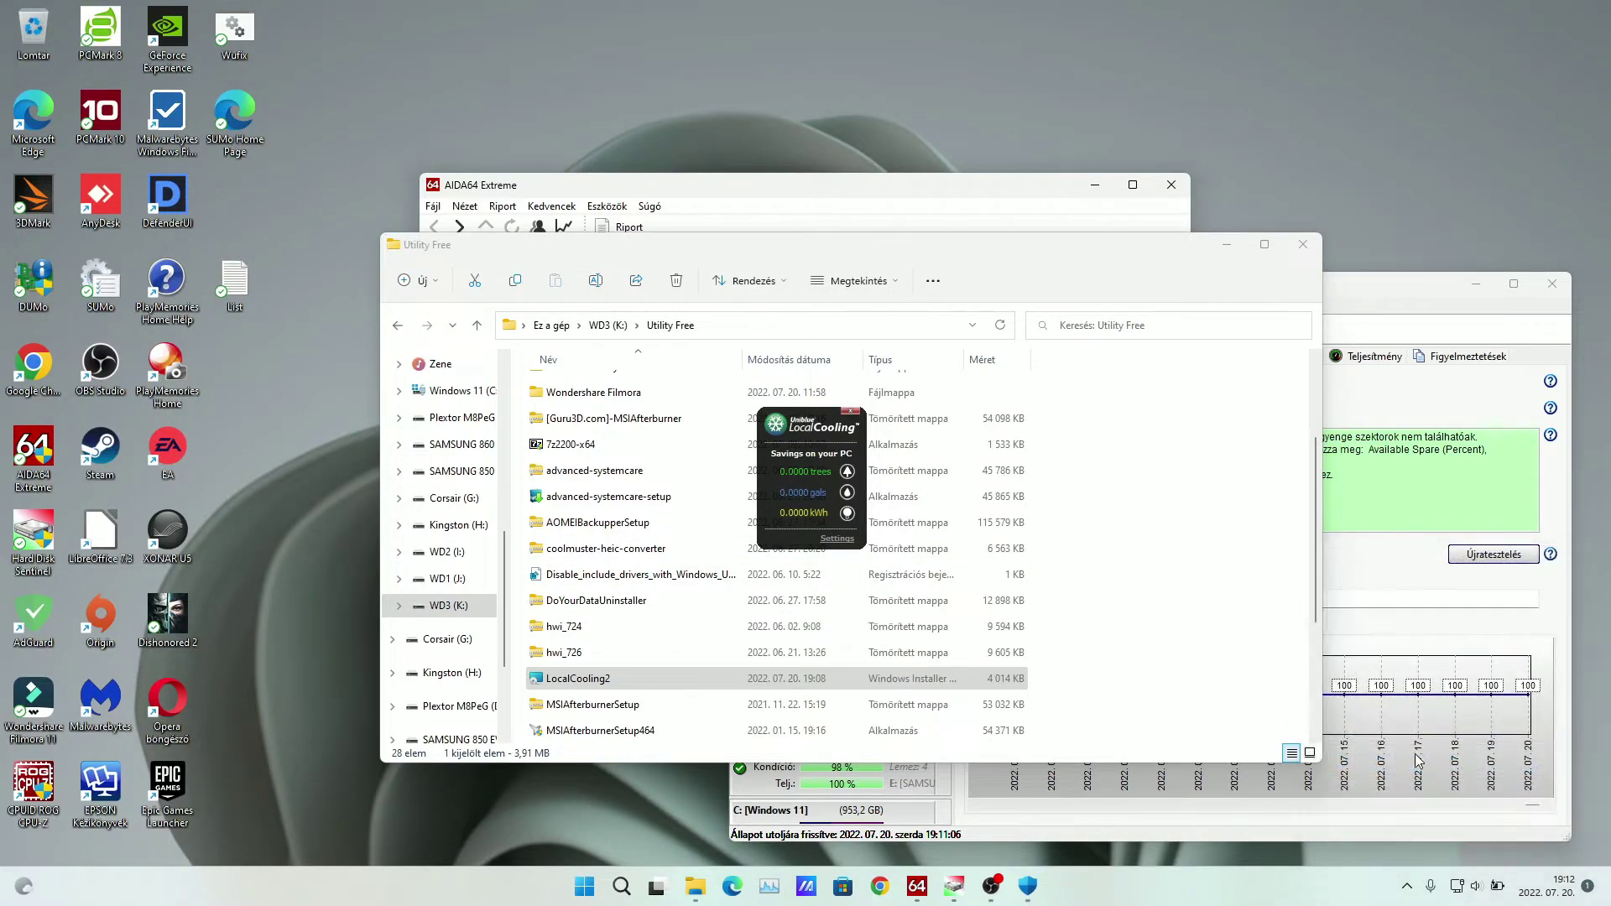
{"action": "left_click", "coordinate": [833, 540]}
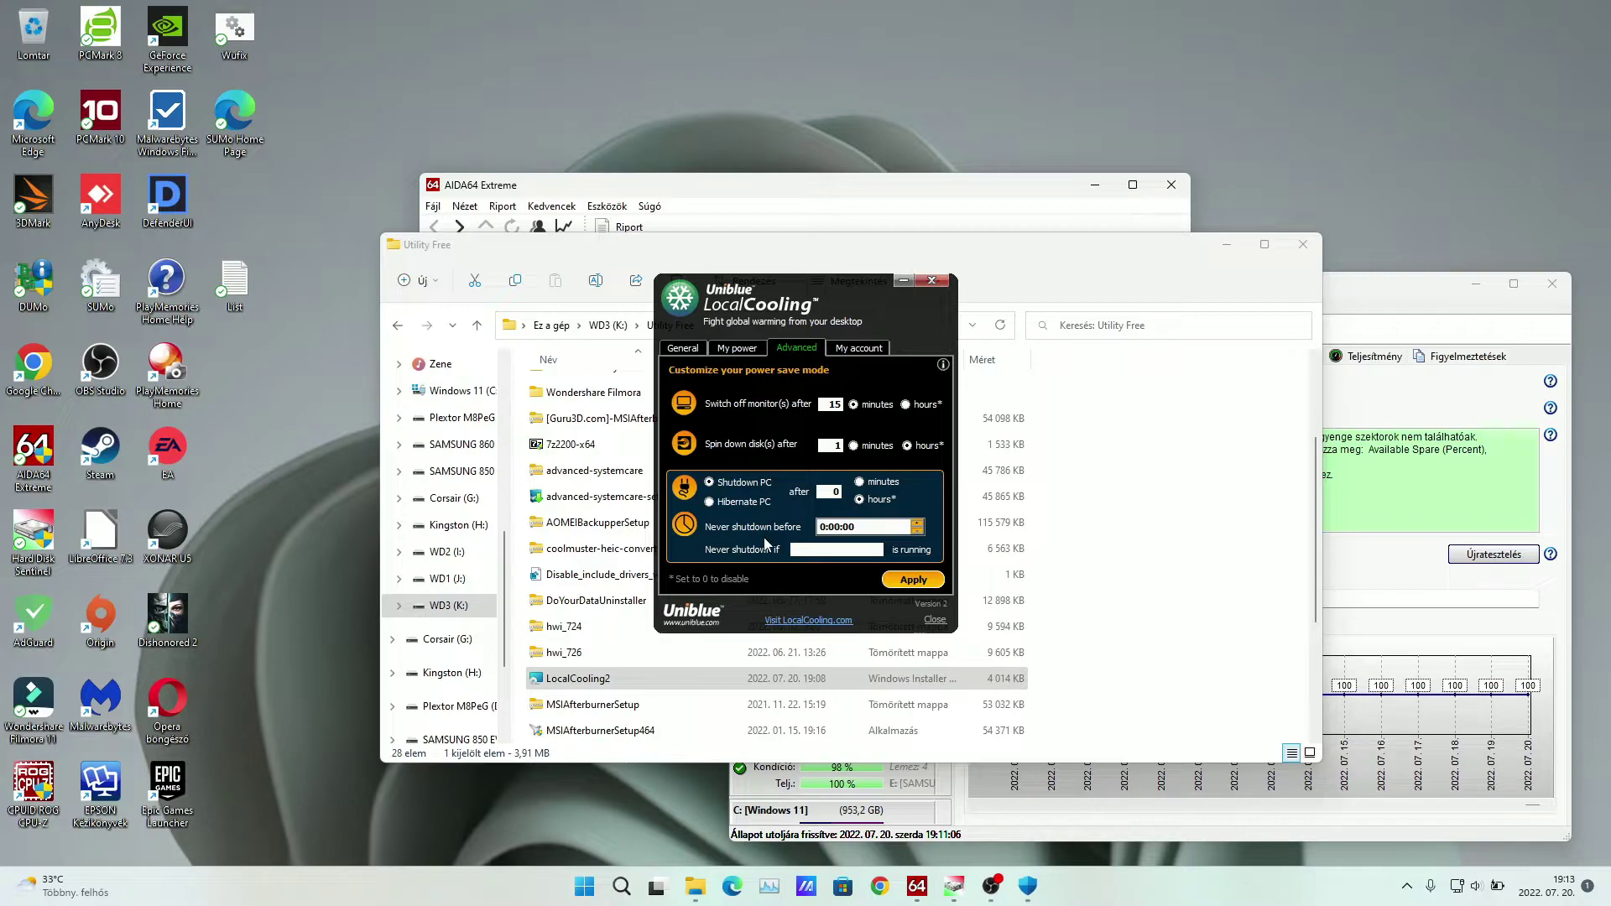
Review LocalCooling's power usage estimates, general power saving modes, advanced power save options and account page
{"action": "left_click", "coordinate": [736, 352]}
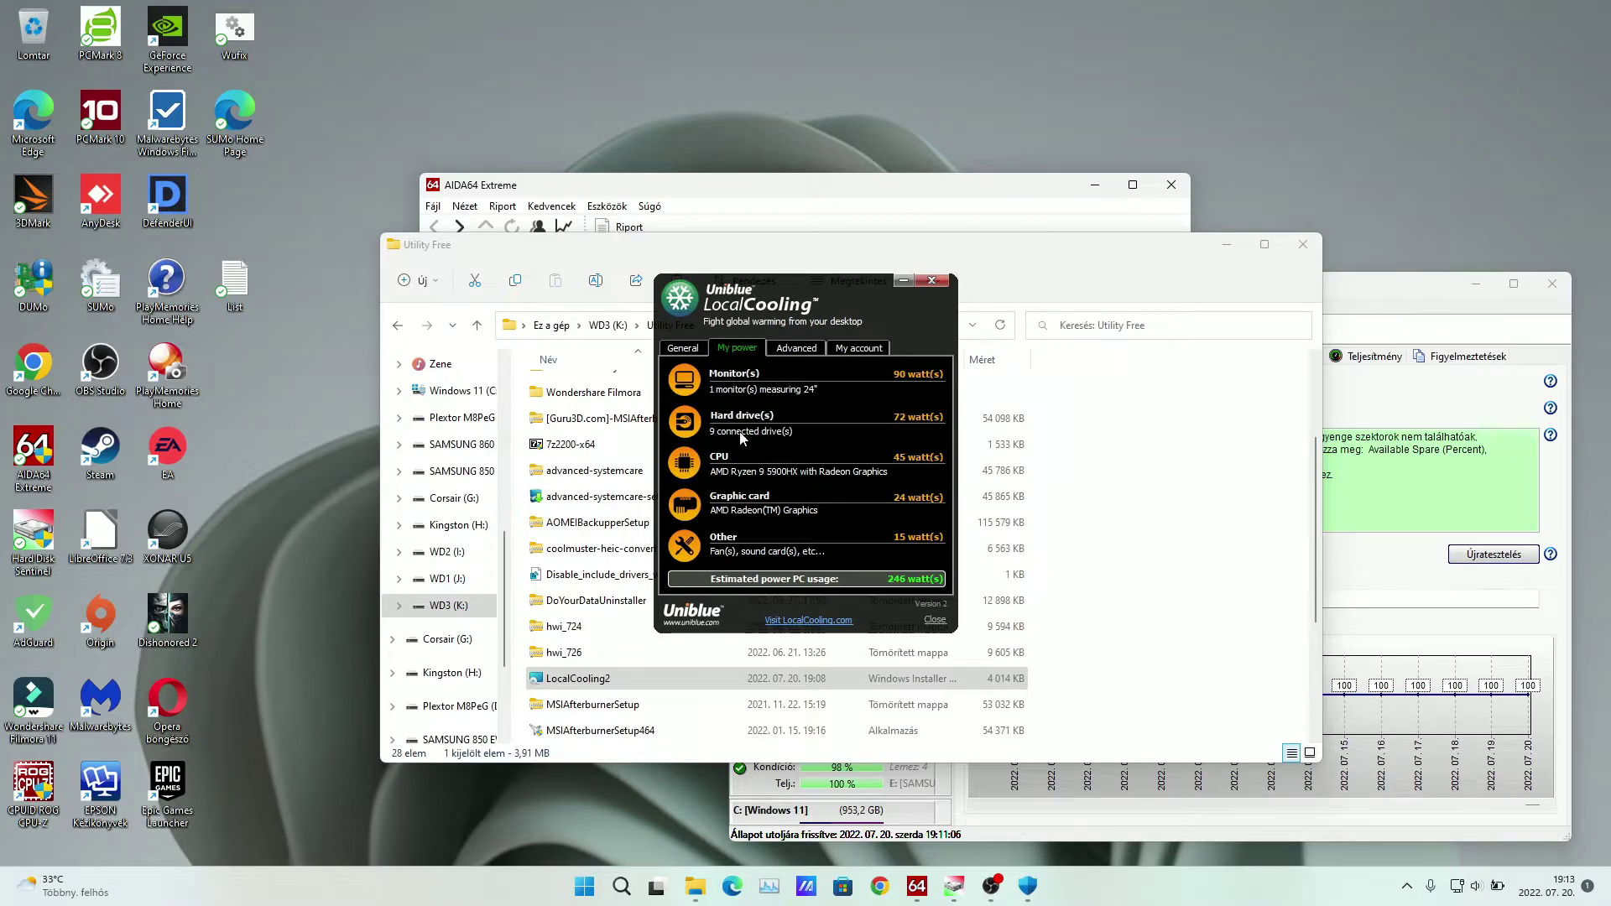
{"action": "left_click", "coordinate": [682, 348]}
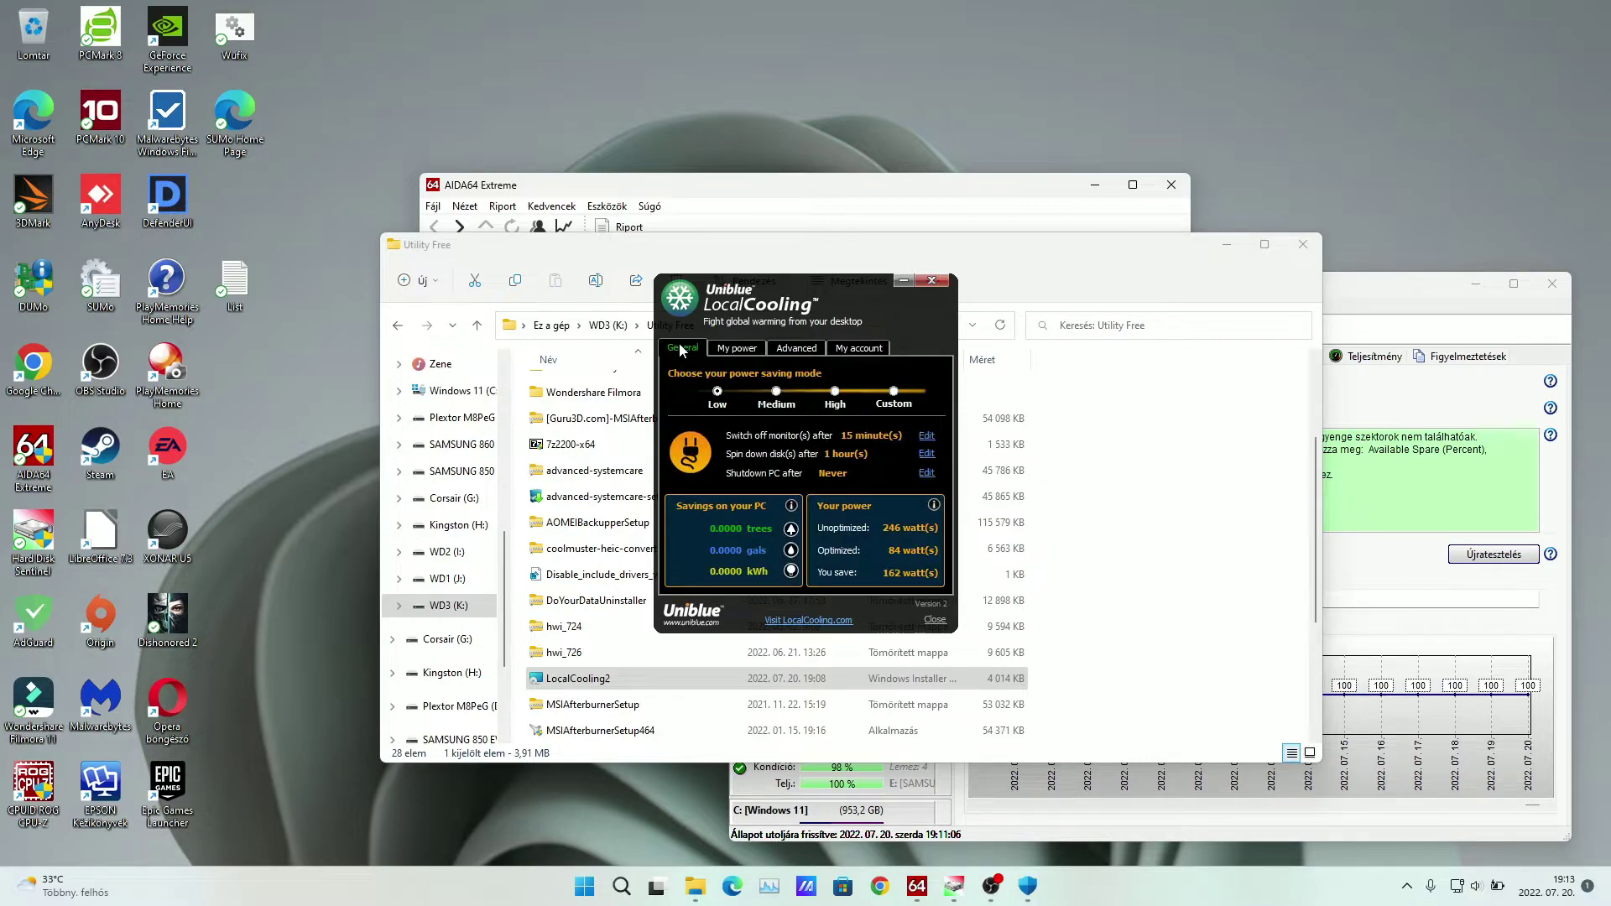
{"action": "left_click", "coordinate": [717, 349]}
{"action": "left_click", "coordinate": [791, 349]}
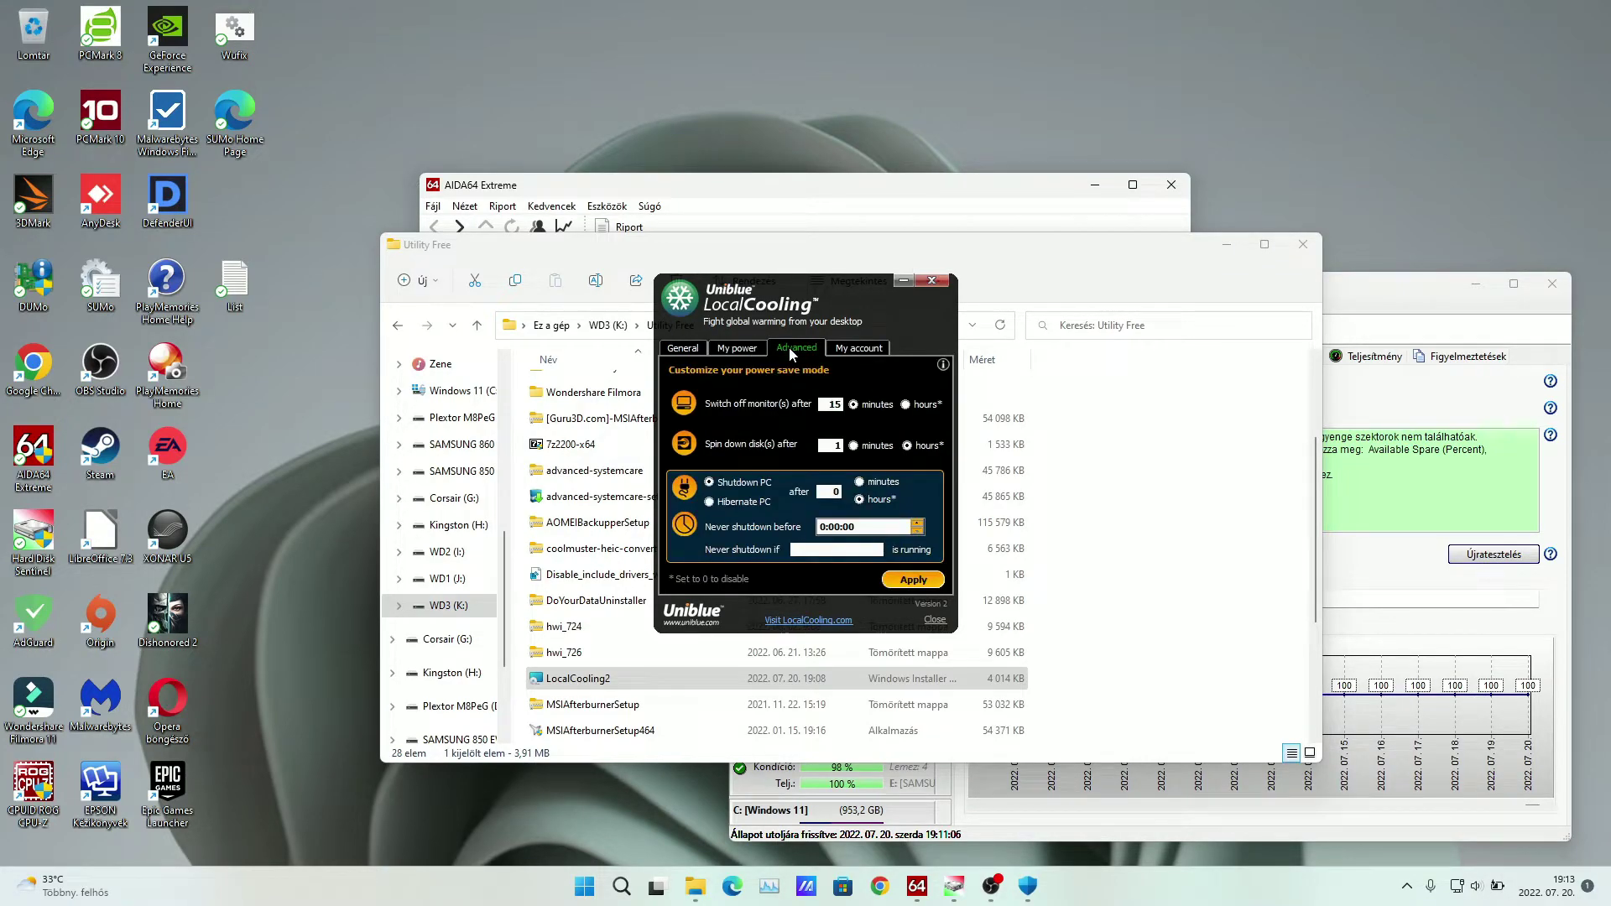
{"action": "left_click", "coordinate": [851, 350]}
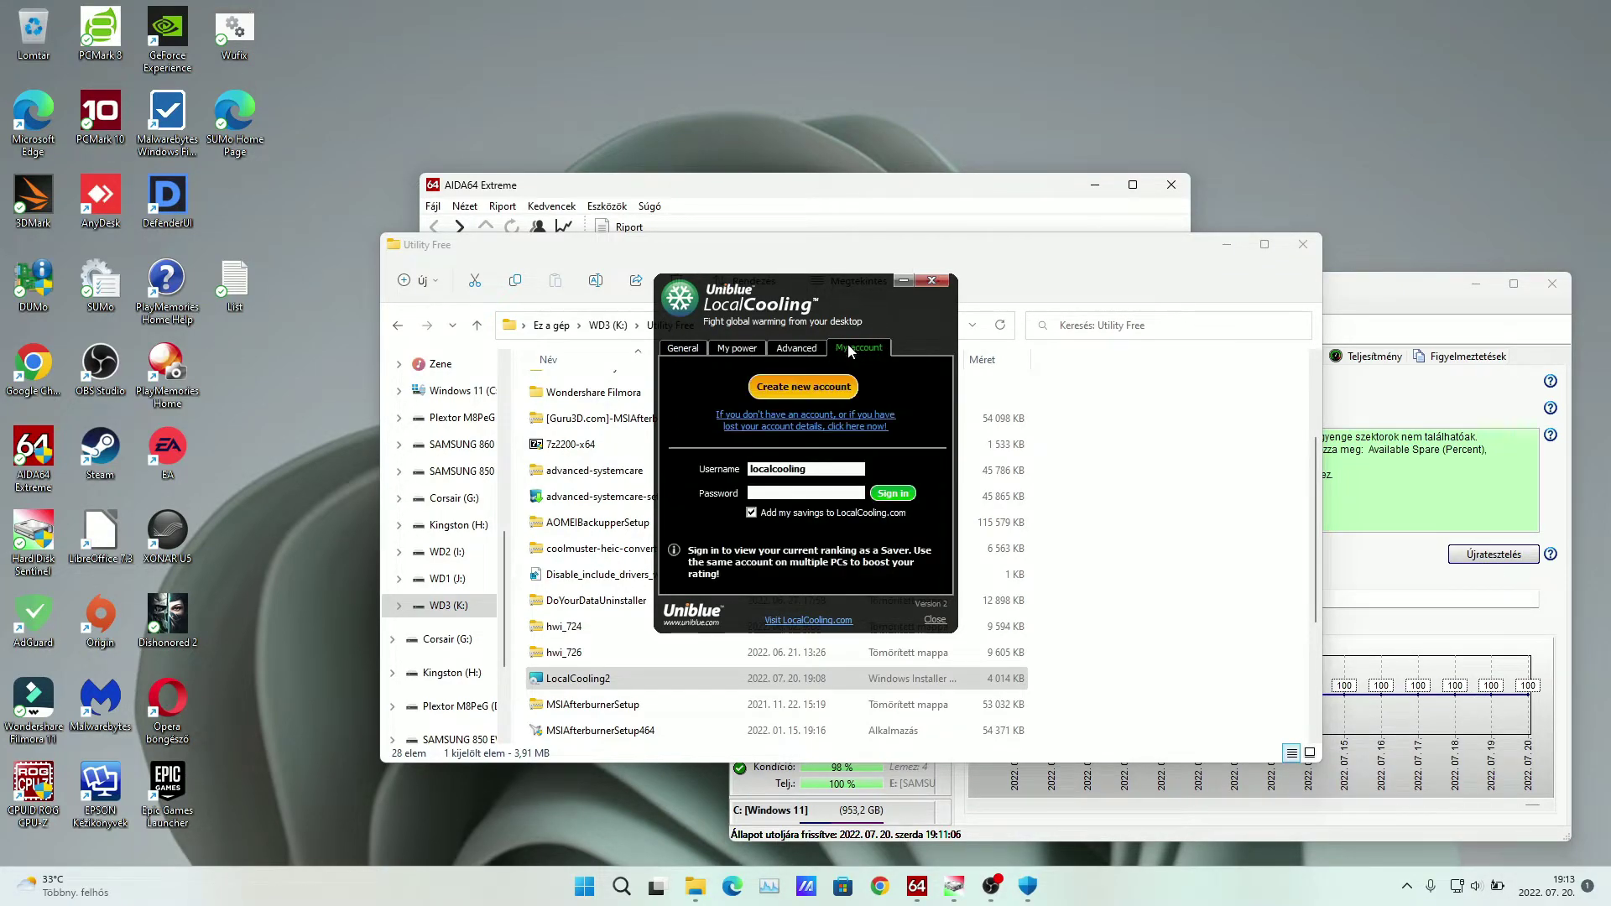
{"action": "left_click", "coordinate": [751, 354]}
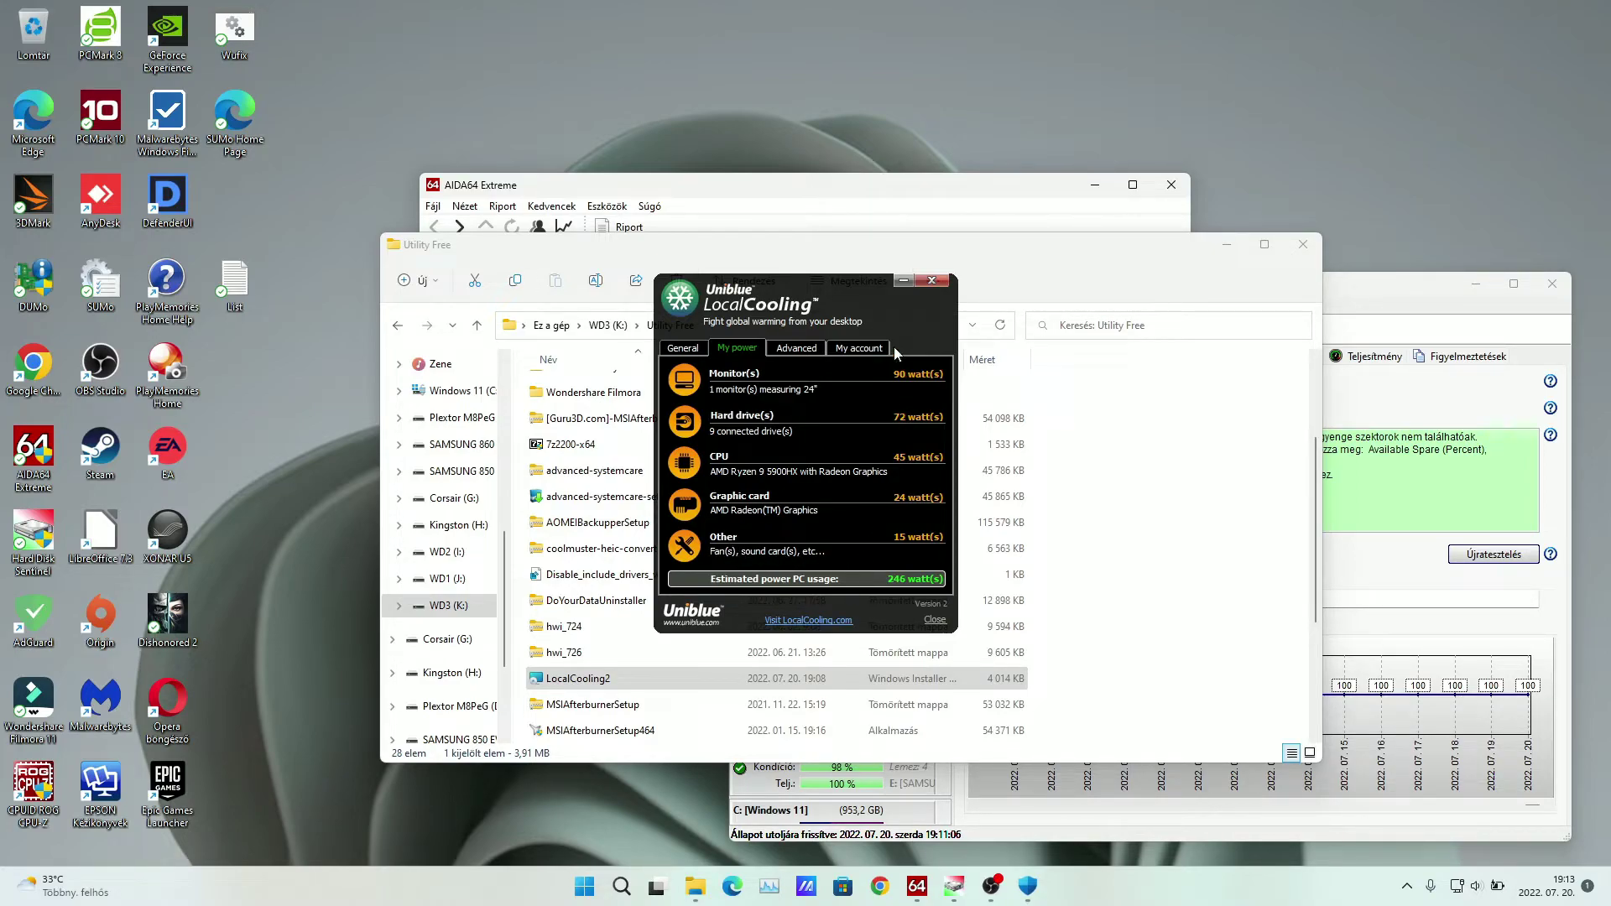
Go through LocalCooling's power saving modes, component wattages, custom shutdown timers and account page once more
{"action": "left_click", "coordinate": [688, 353]}
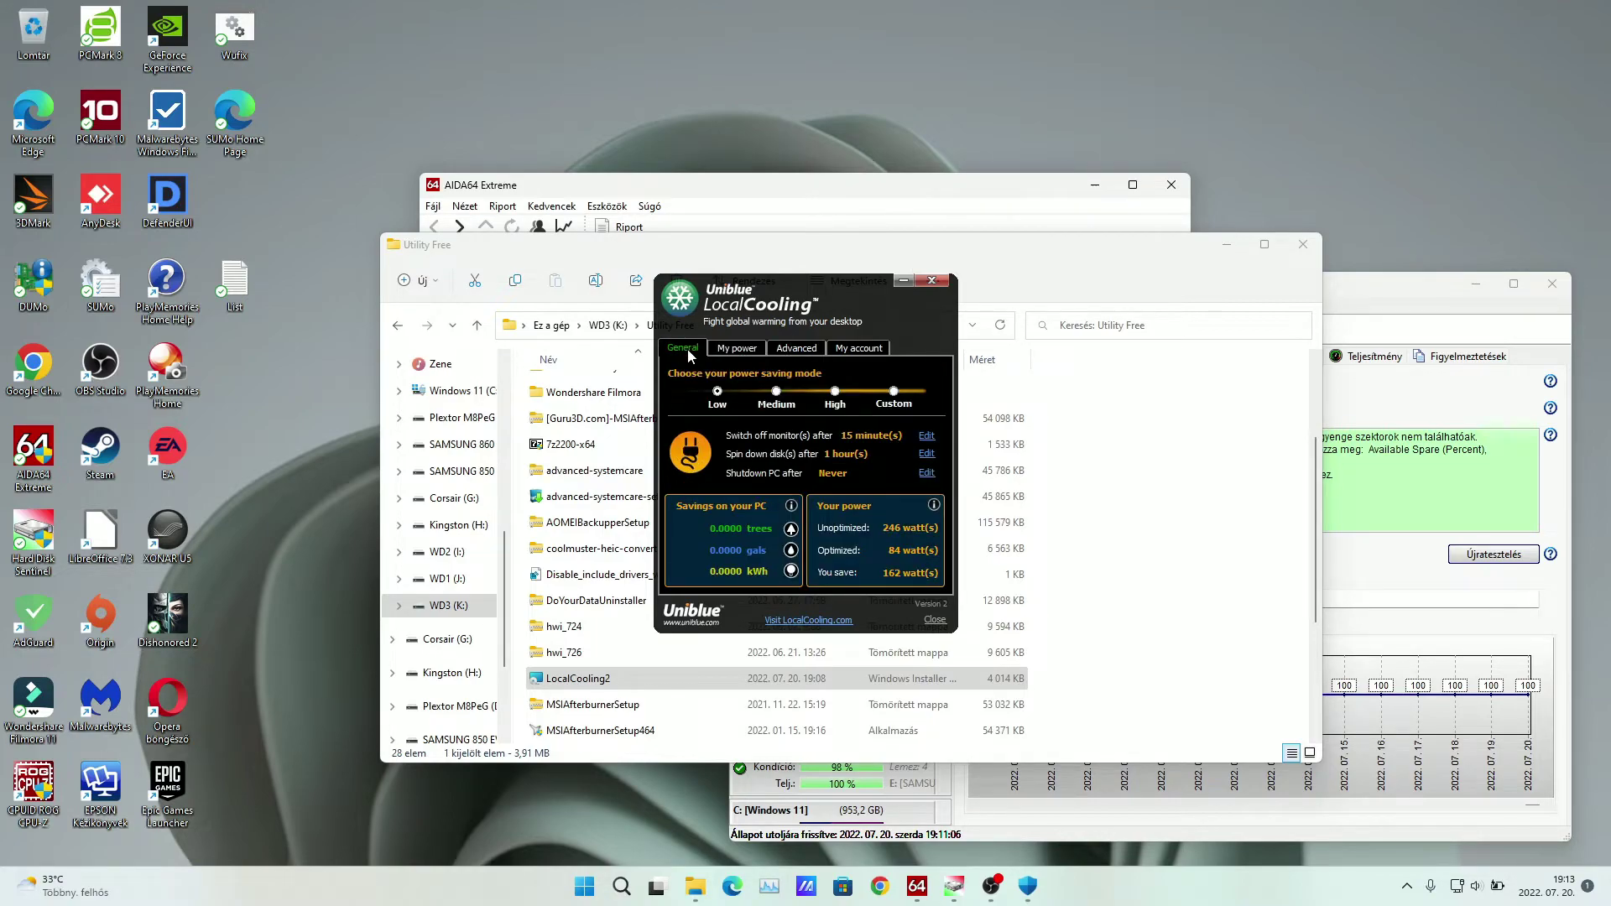
{"action": "left_click", "coordinate": [743, 352]}
{"action": "left_click", "coordinate": [797, 352]}
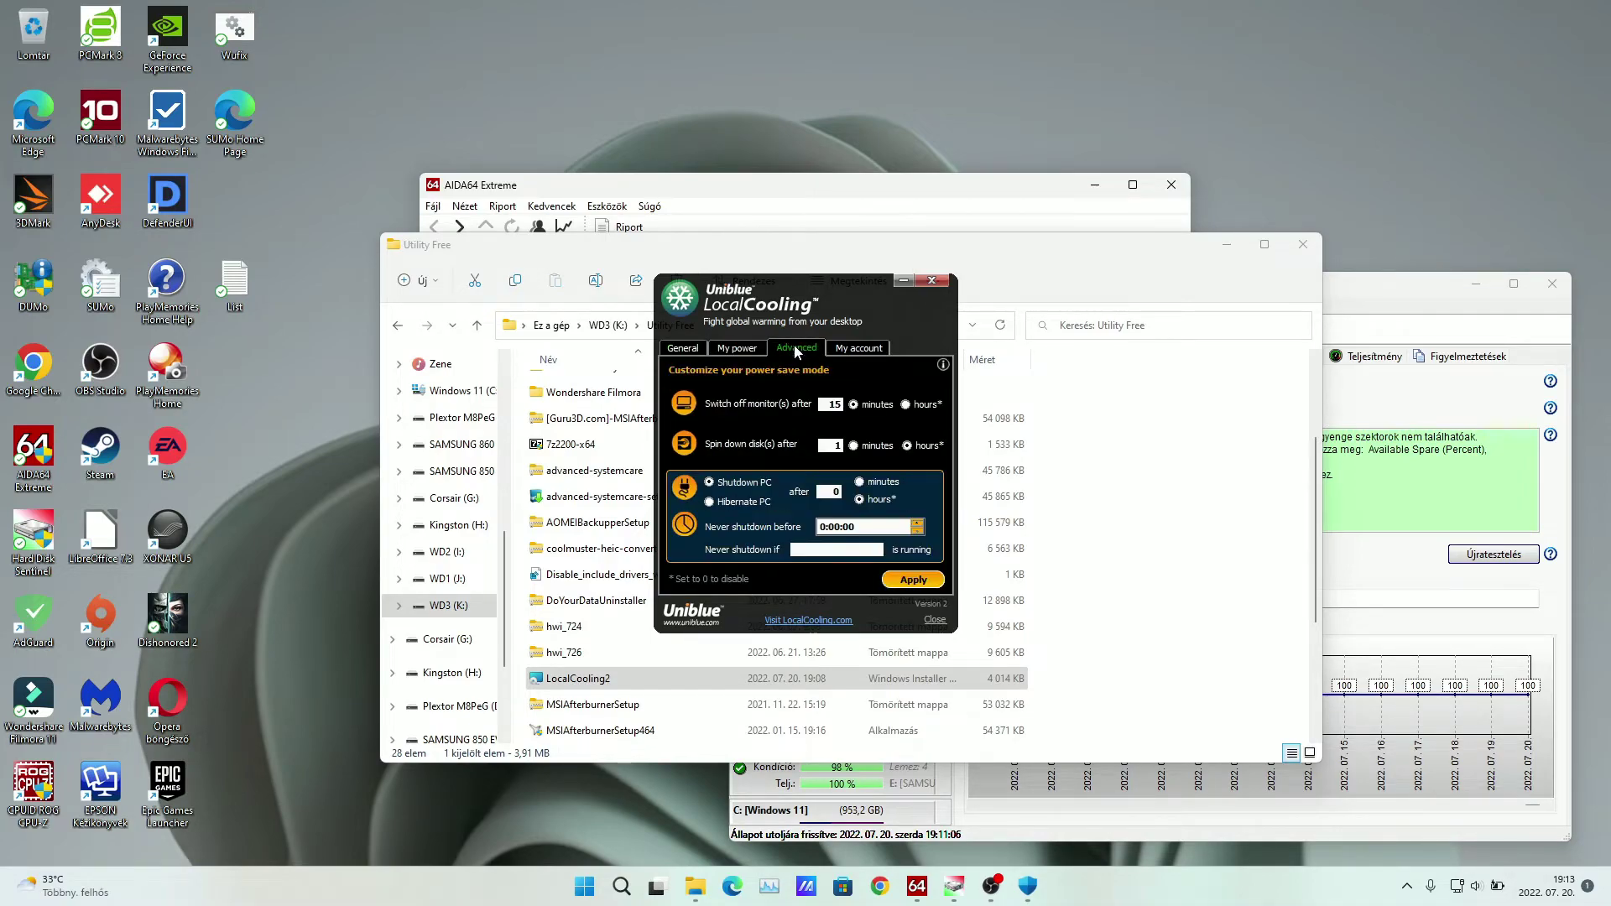
{"action": "left_click", "coordinate": [862, 351]}
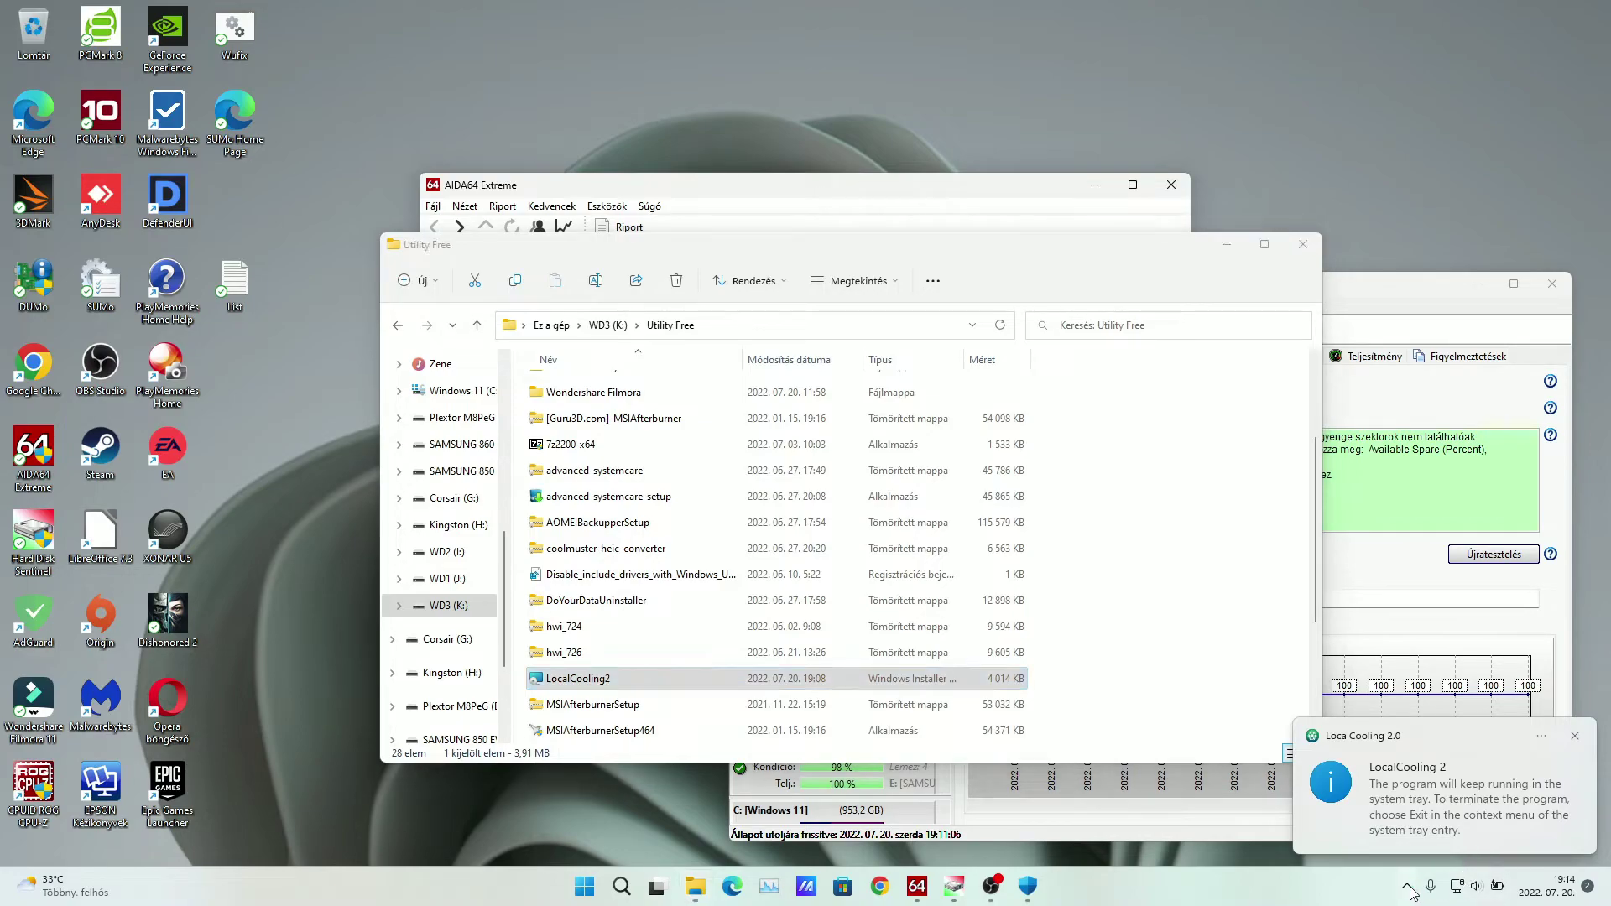
Restore LocalCooling's savings widget from the system tray and move it to the empty area beside the file list in the Utility Free window
{"action": "left_click", "coordinate": [1408, 887]}
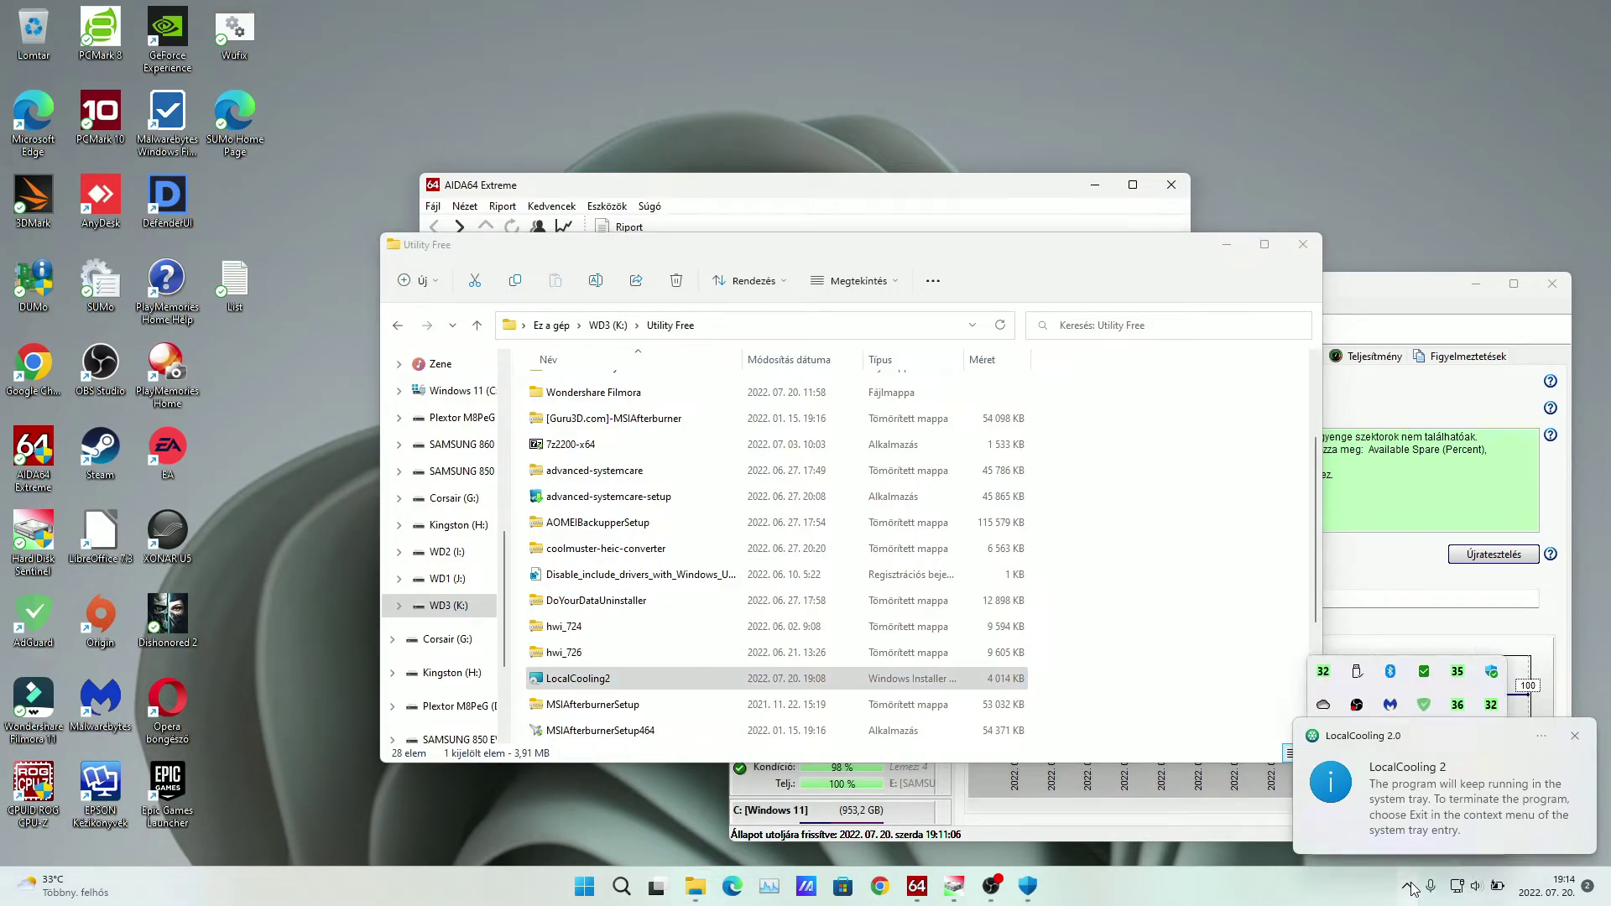
{"action": "left_click", "coordinate": [1575, 741]}
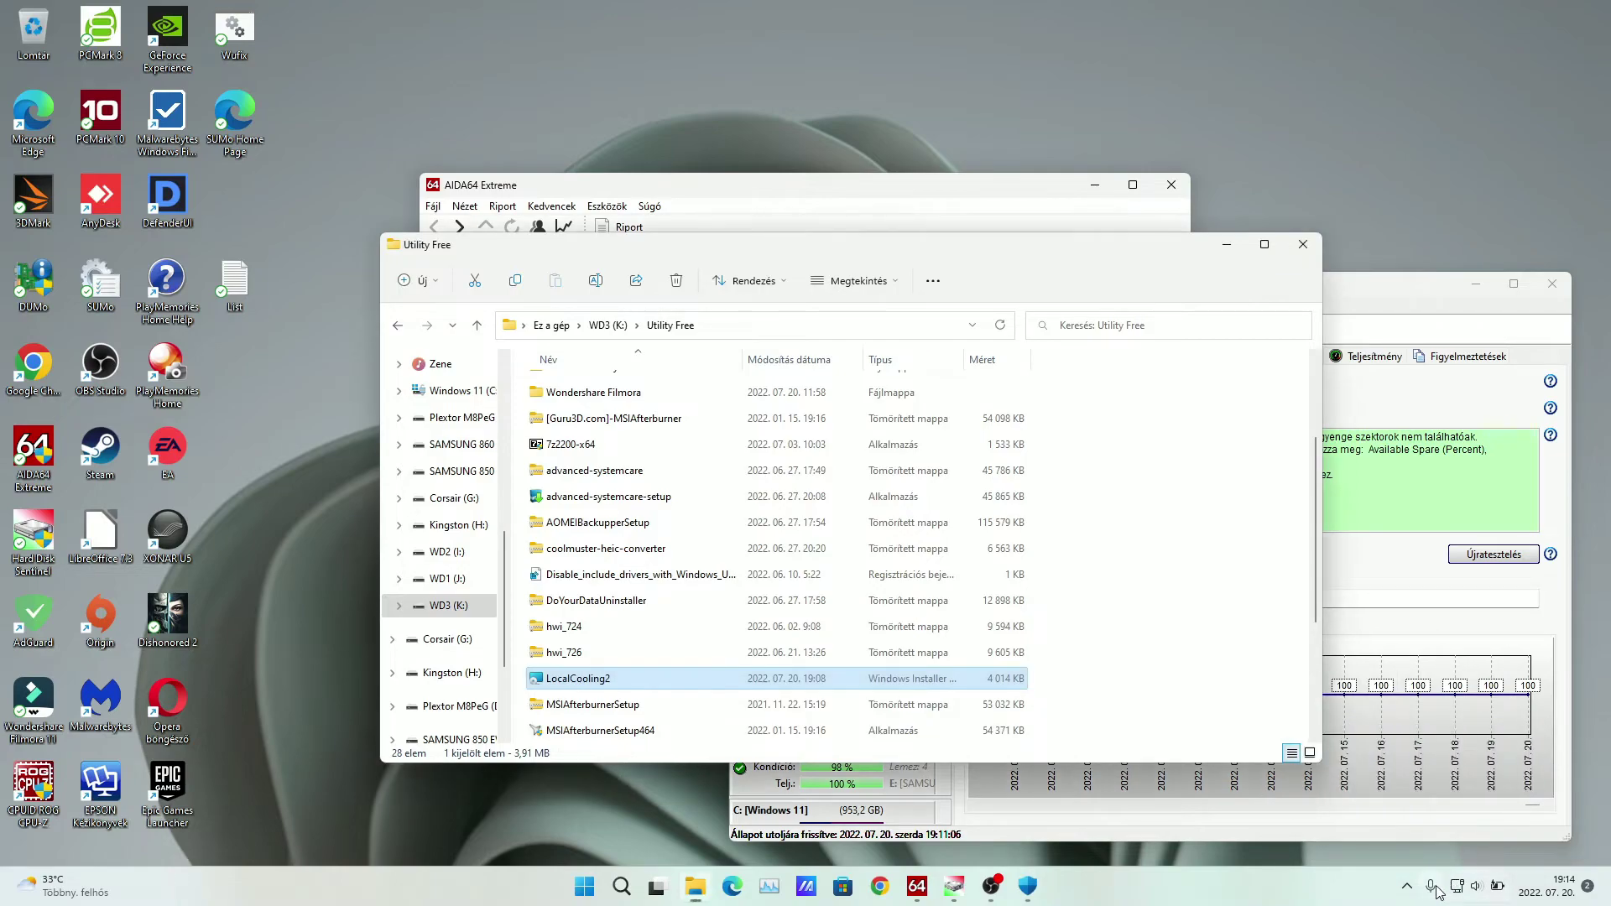
{"action": "left_click", "coordinate": [1407, 886]}
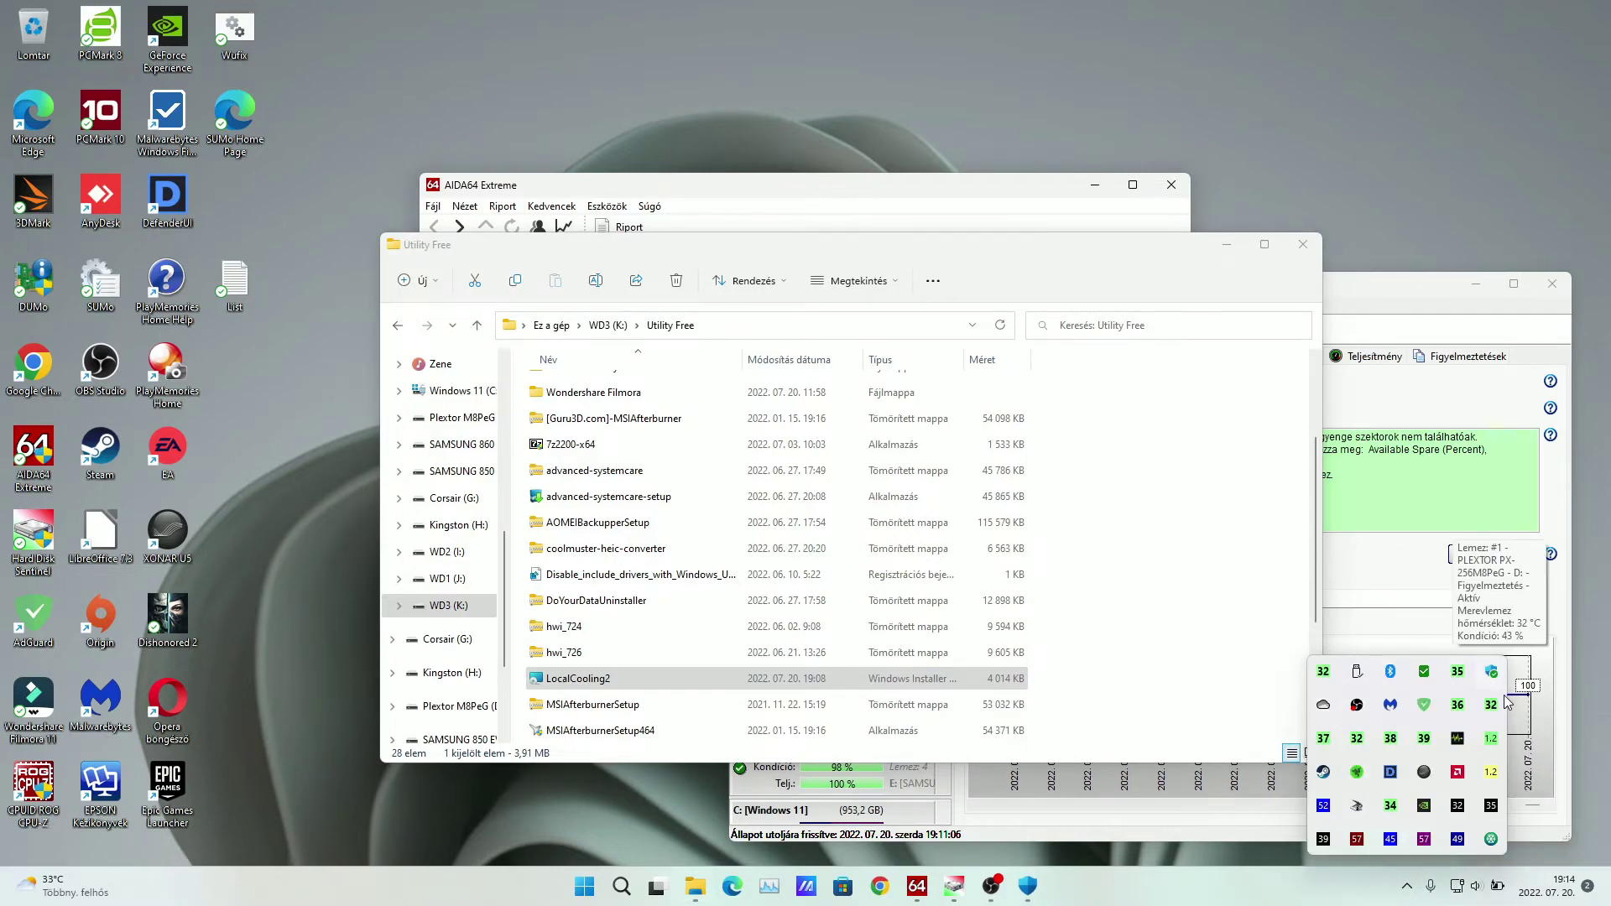
{"action": "right_click", "coordinate": [1490, 840]}
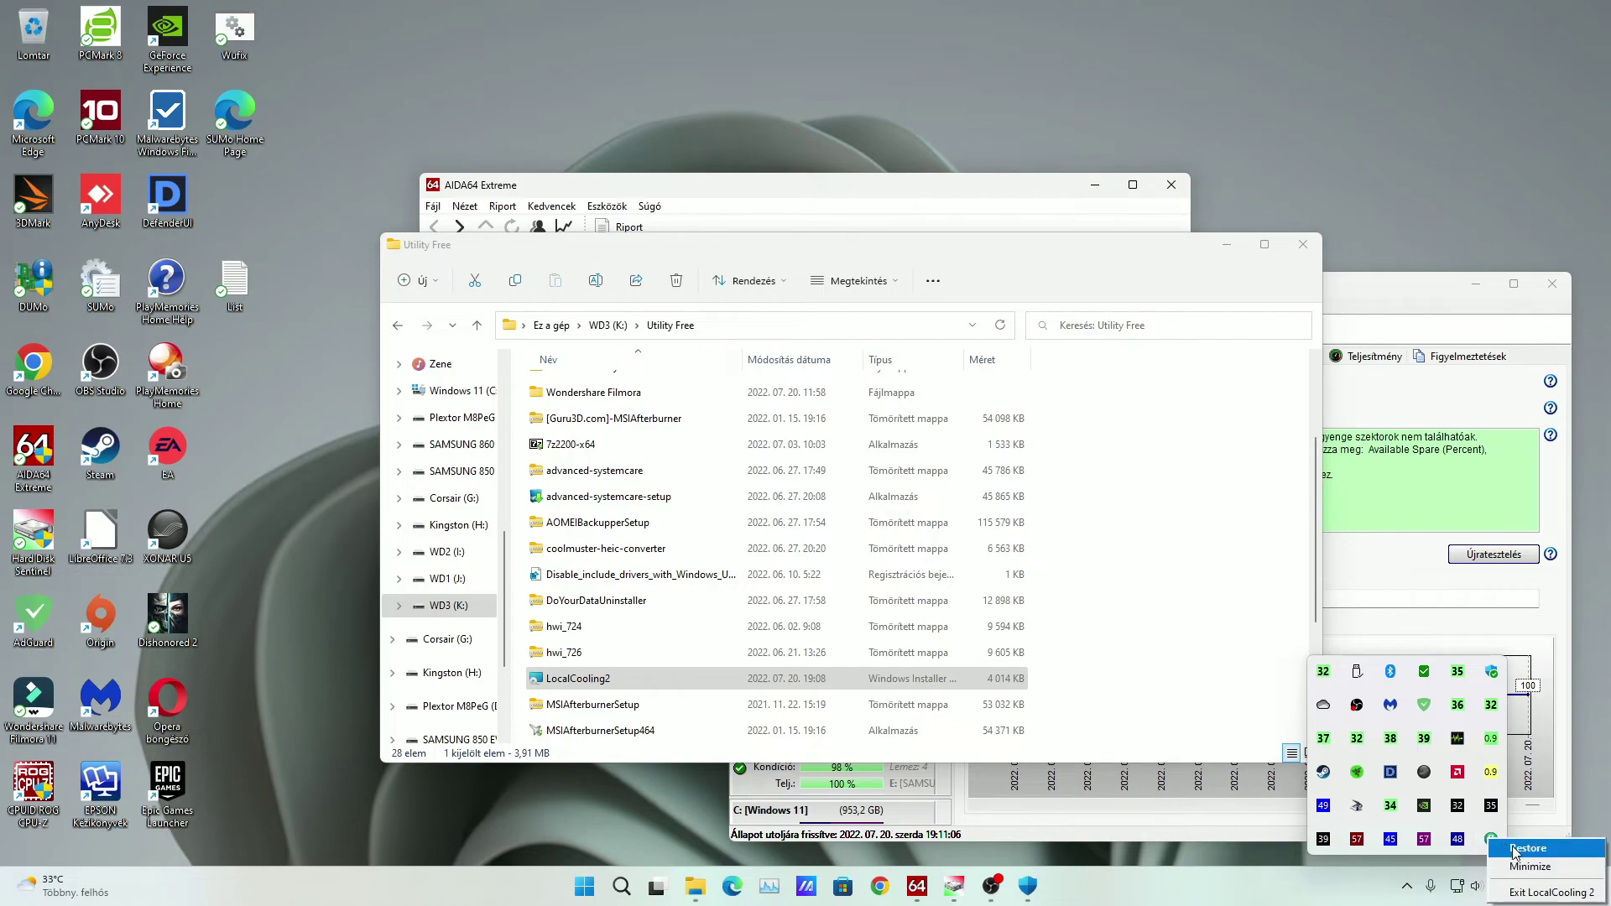
{"action": "left_click", "coordinate": [1514, 849]}
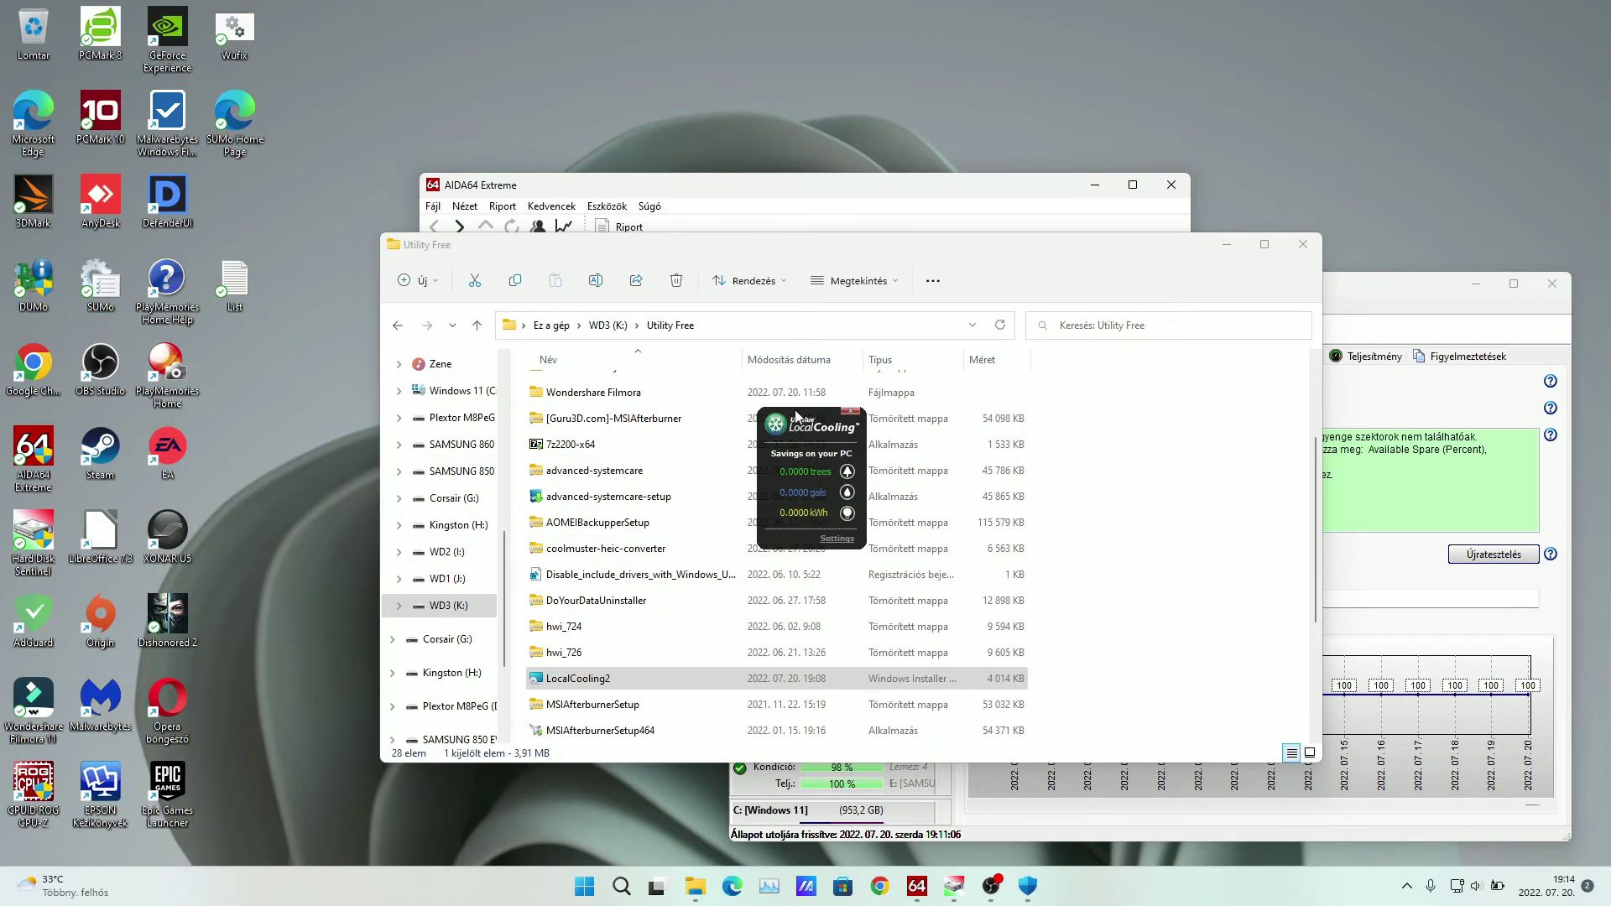
{"action": "left_click_drag", "start_coordinate": [798, 422], "coordinate": [1207, 566]}
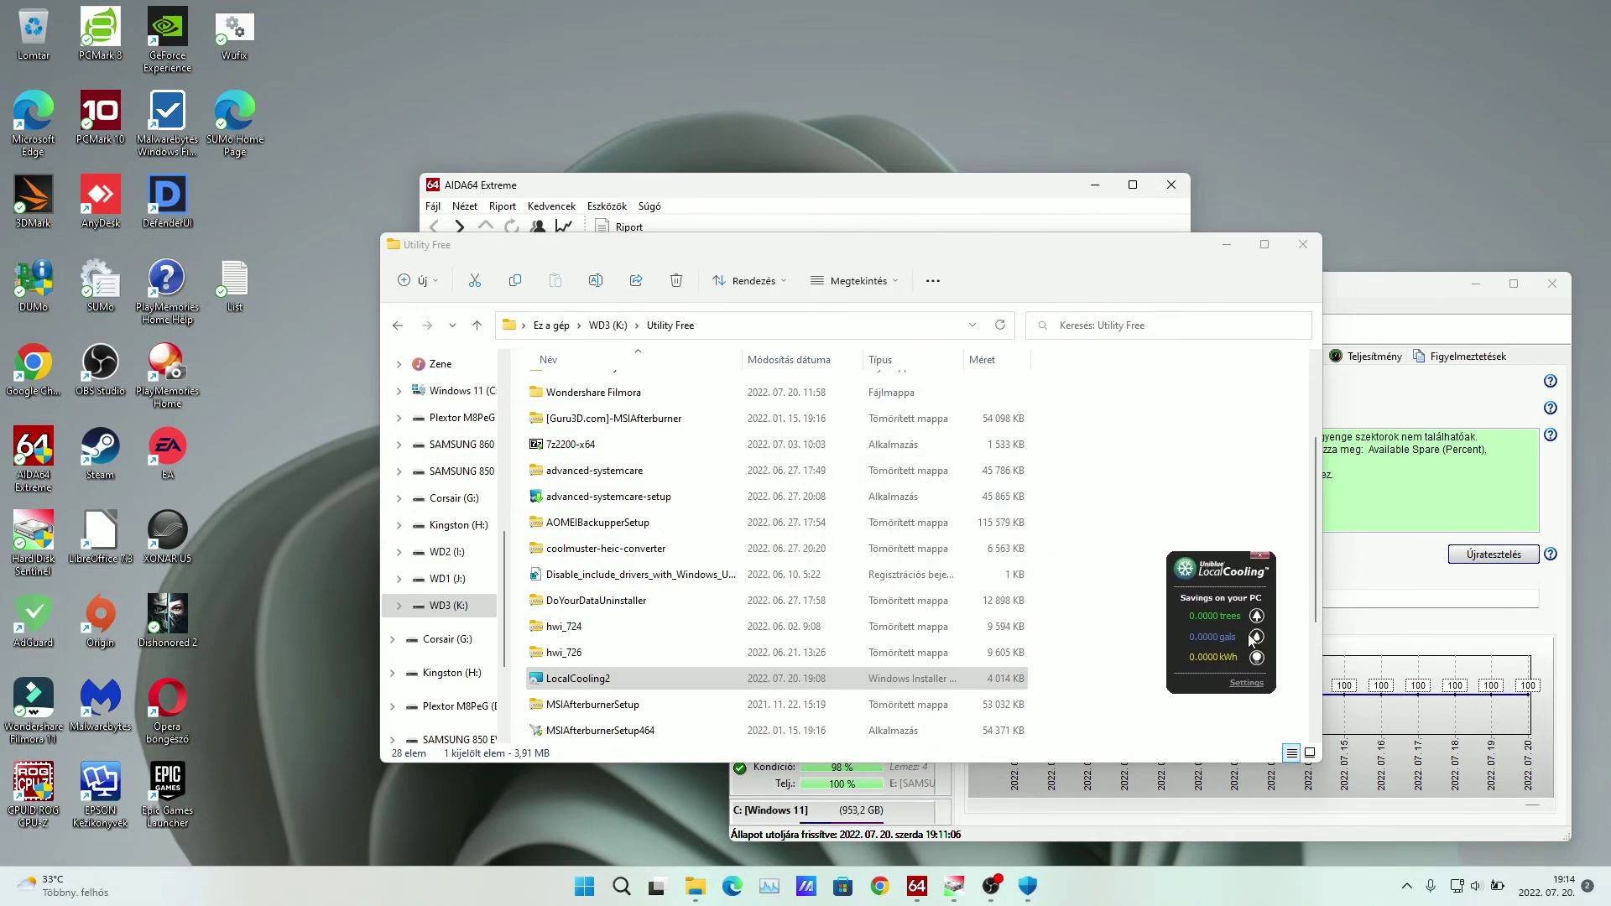